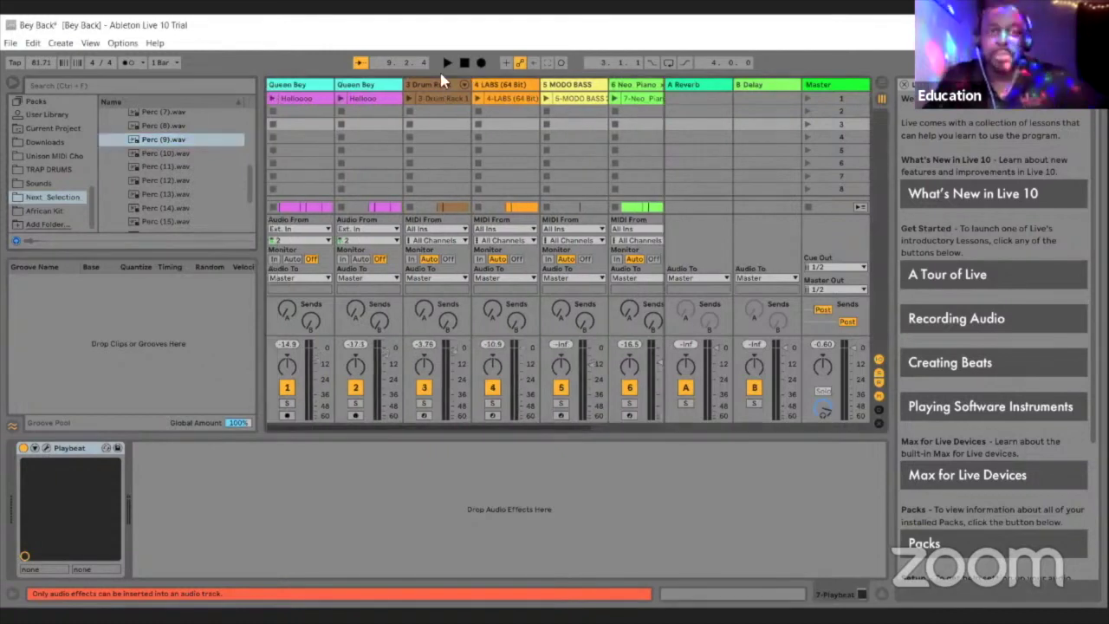
# Reset playback, switch from the session to the arrangement, and play the song from the beginning
pyautogui.click(462, 59)
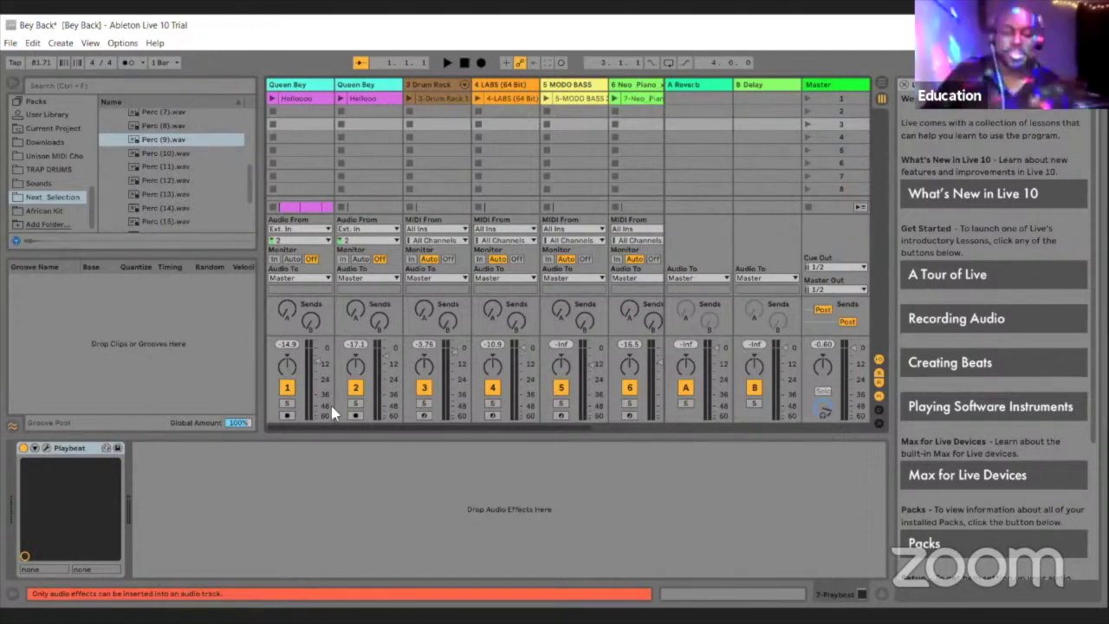
pyautogui.press('Tab')
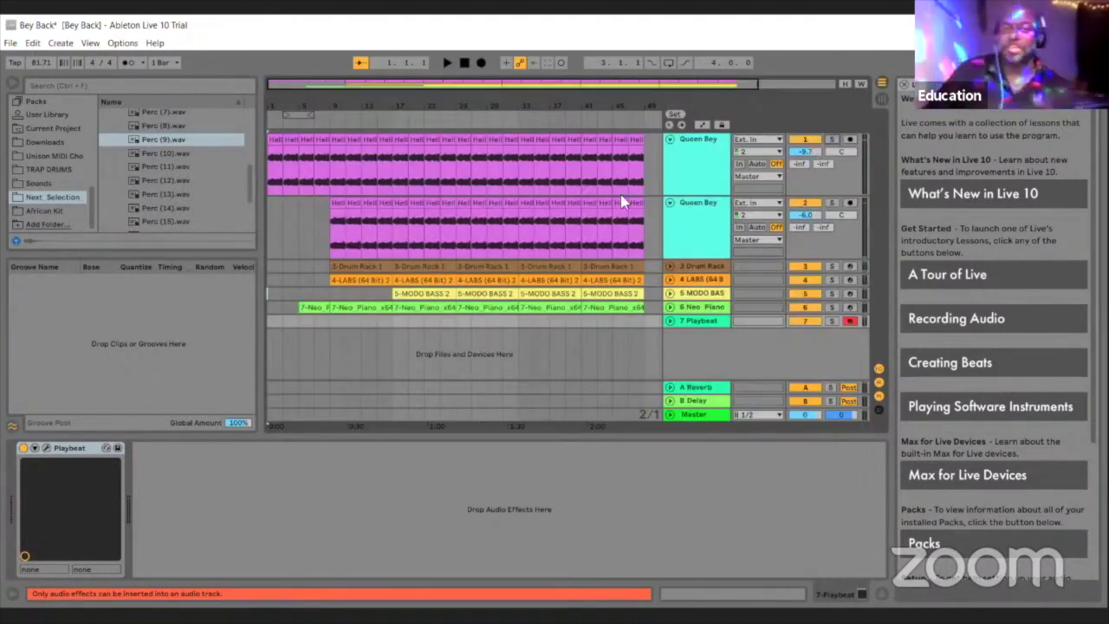
pyautogui.press('space')
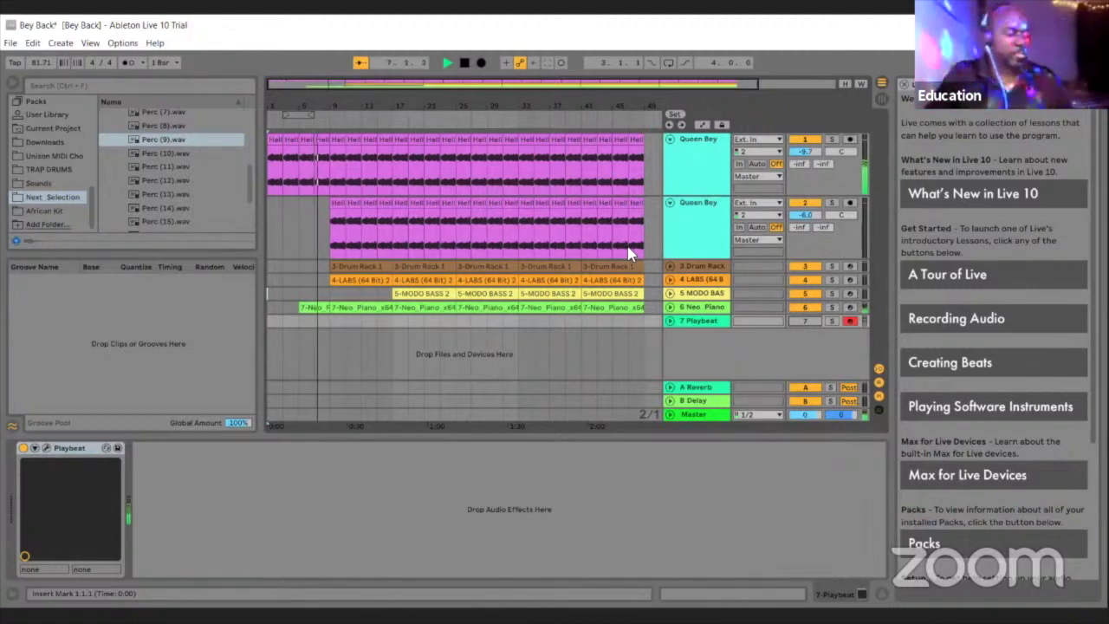
pyautogui.moveTo(628, 247); pyautogui.dragTo(774, 334)
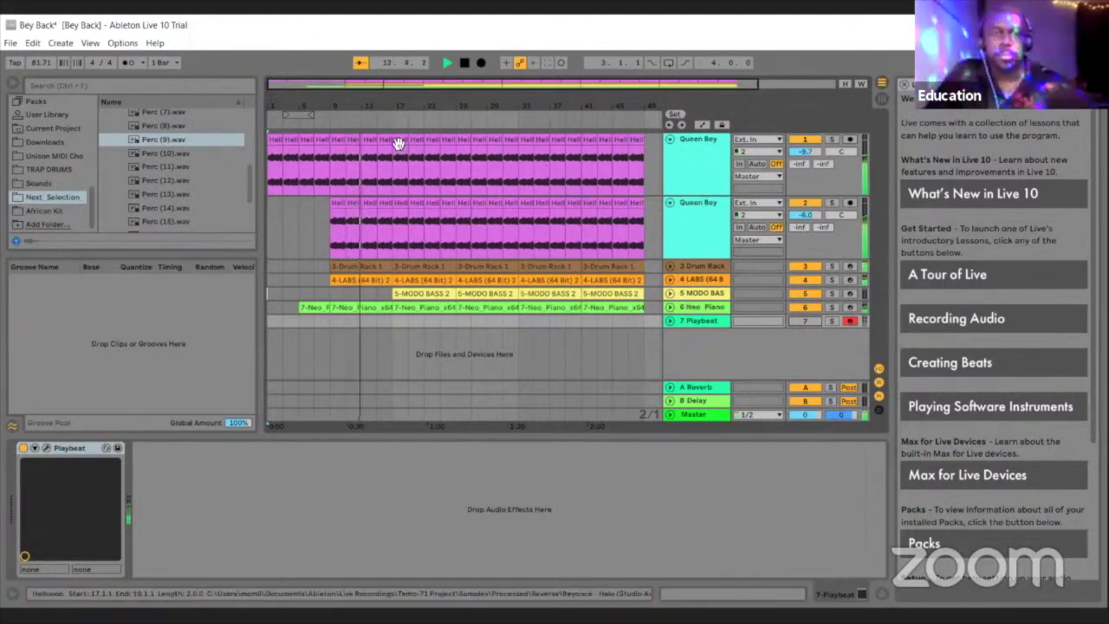
# Delete the first Queen Bey track's vocal clips between bars 17 and 25
pyautogui.moveTo(397, 143); pyautogui.dragTo(427, 140)
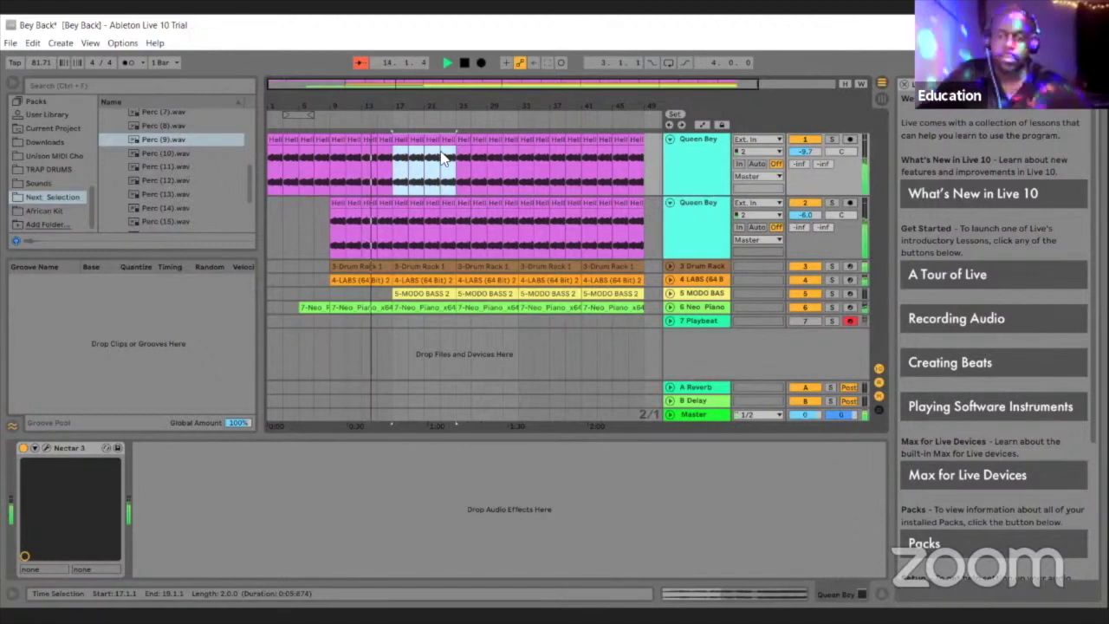
pyautogui.press('Delete')
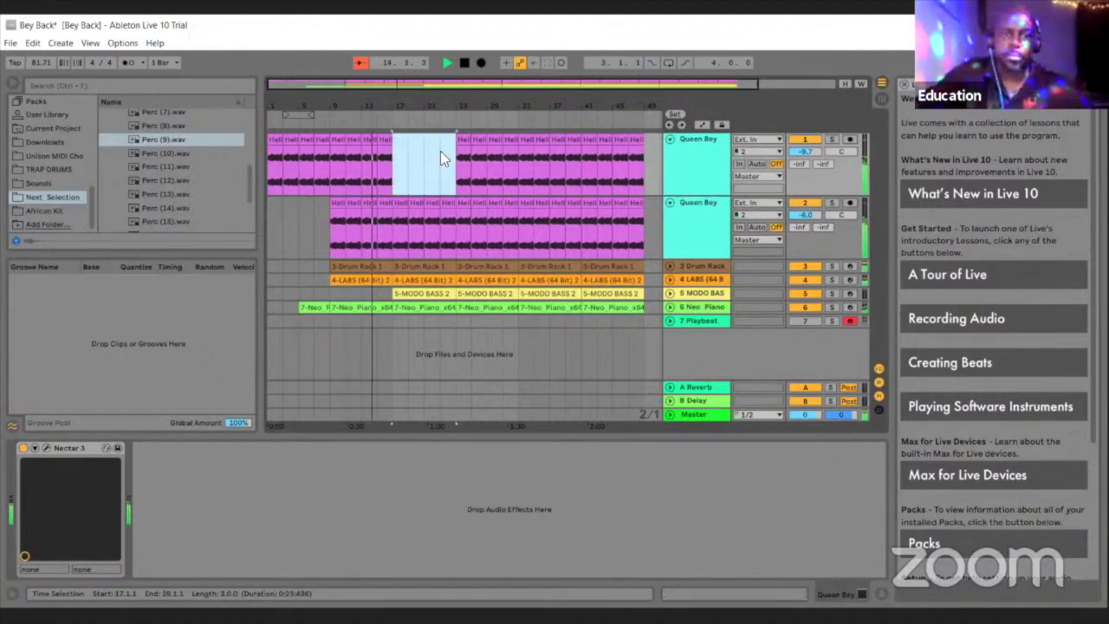
# Select the first Drum Rack clip and reactivate the Playbeat track
pyautogui.click(389, 267)
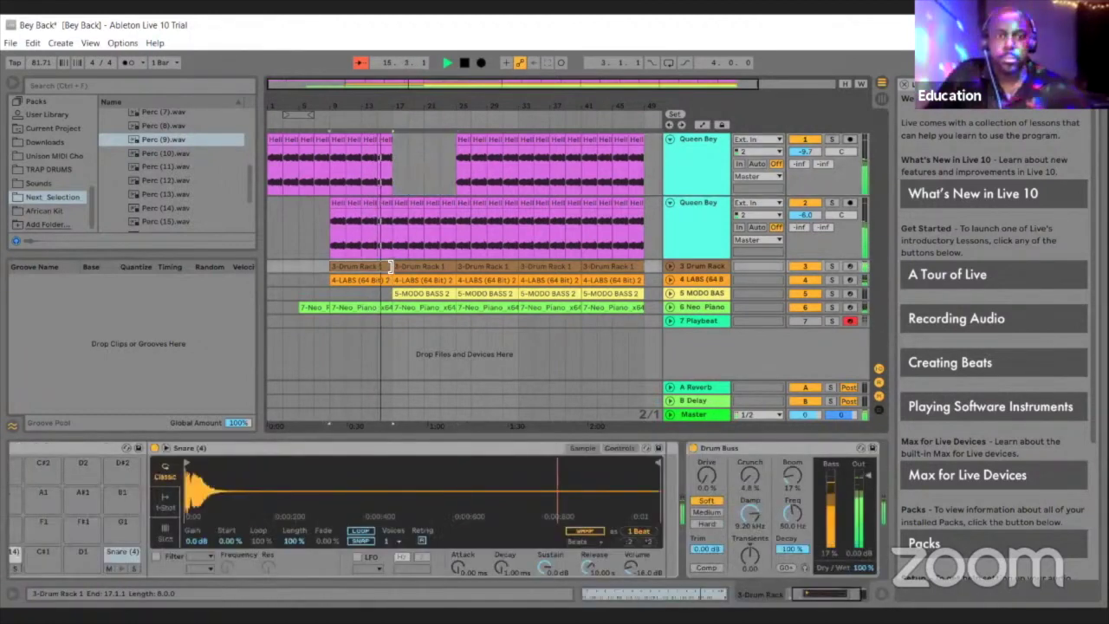
pyautogui.moveTo(386, 266); pyautogui.dragTo(379, 267)
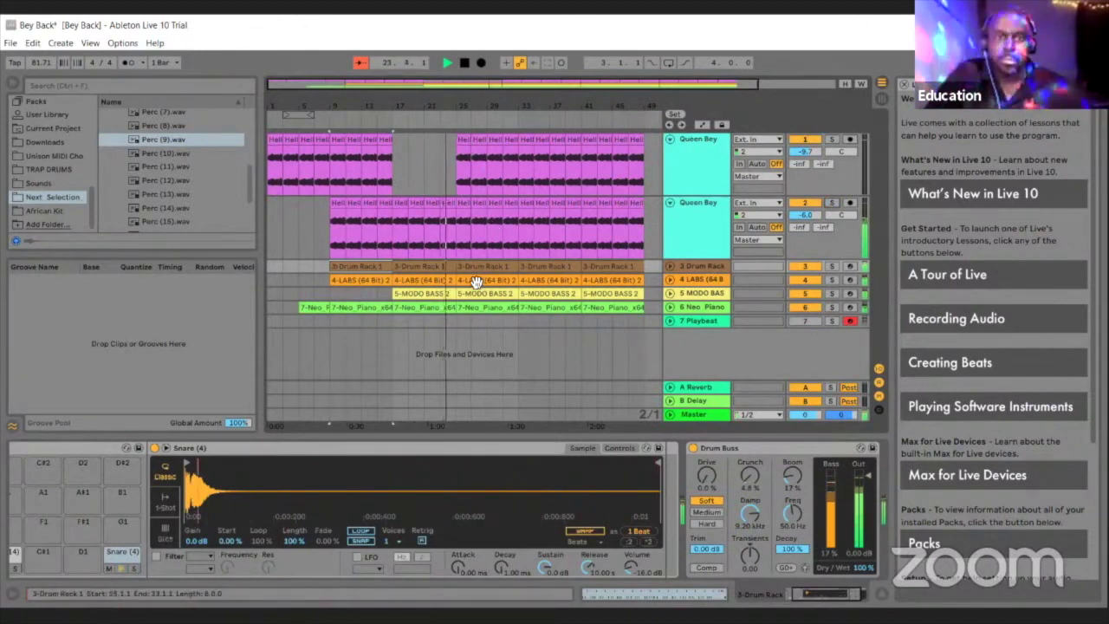
pyautogui.click(804, 320)
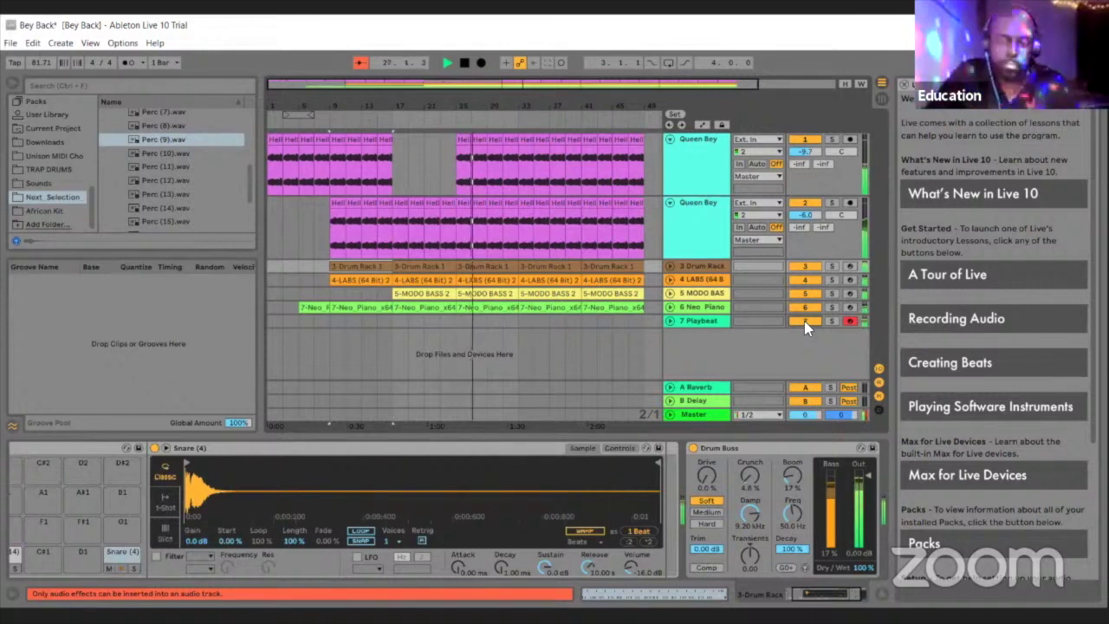
# Delete the four vocal clips between bars 33 and 41 on the first Queen Bey track
pyautogui.click(531, 142)
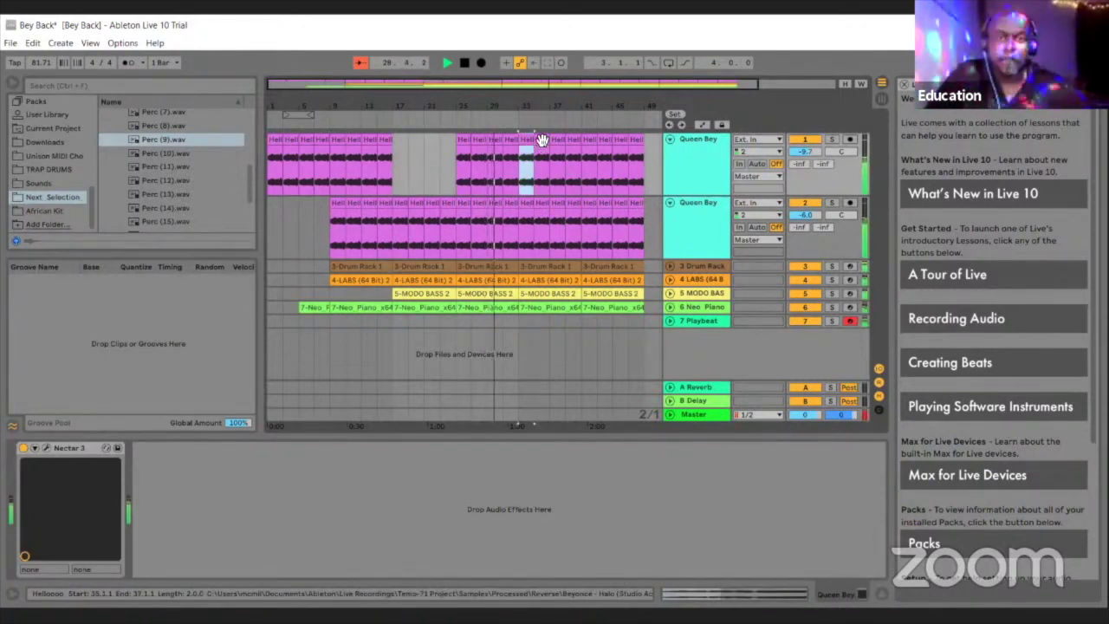
pyautogui.keyDown('shift'); pyautogui.click(542, 140); pyautogui.keyUp('shift')
pyautogui.keyDown('shift'); pyautogui.click(557, 142); pyautogui.keyUp('shift')
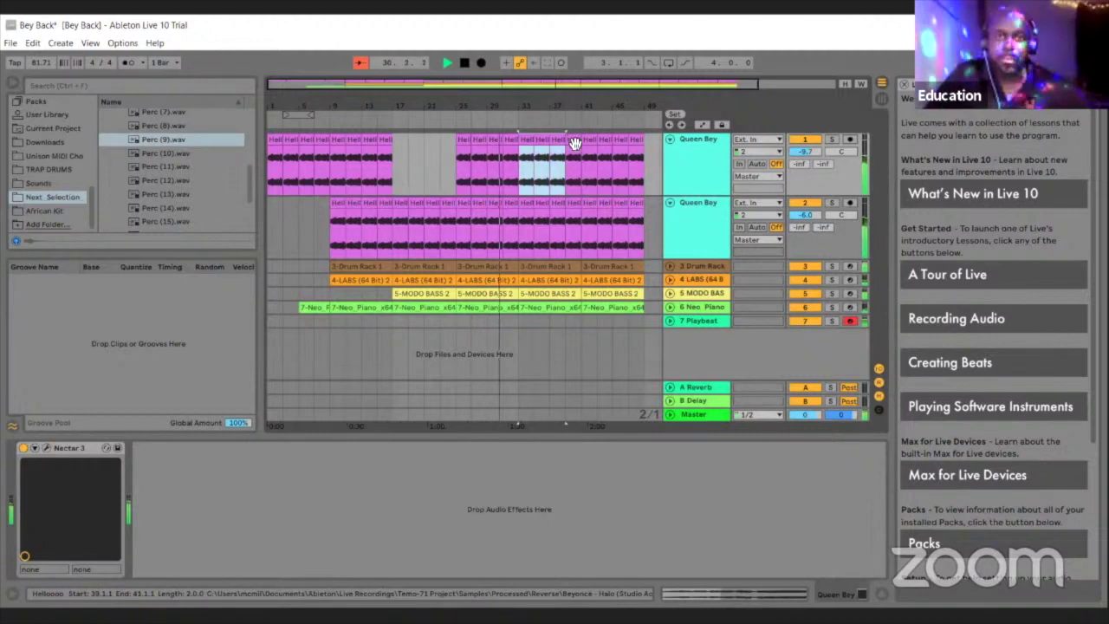
pyautogui.keyDown('shift'); pyautogui.click(575, 143); pyautogui.keyUp('shift')
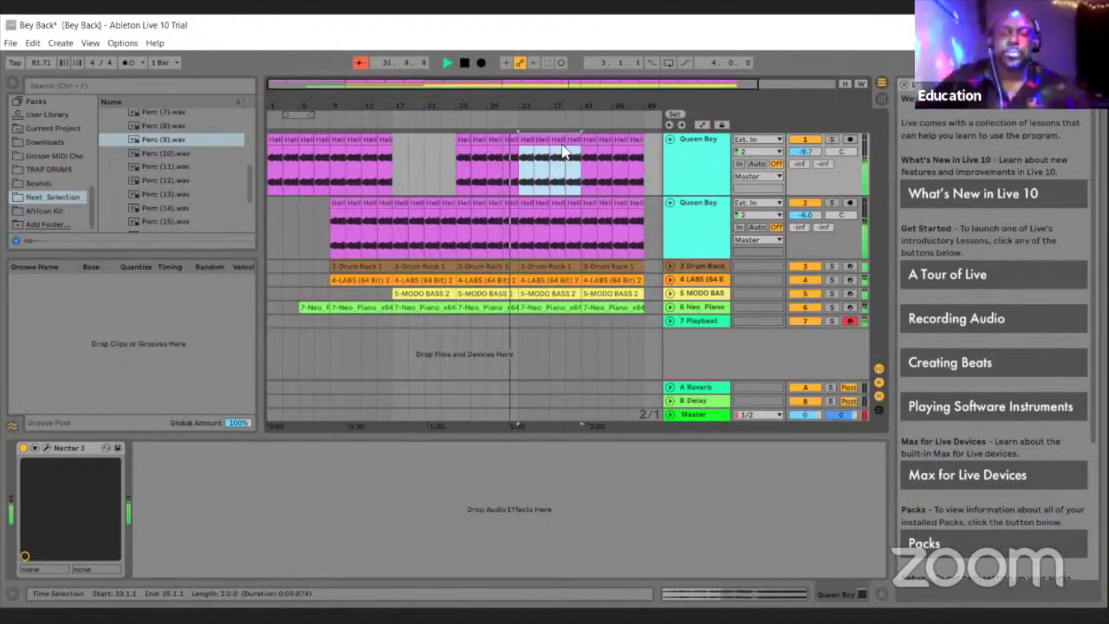
pyautogui.press('Delete')
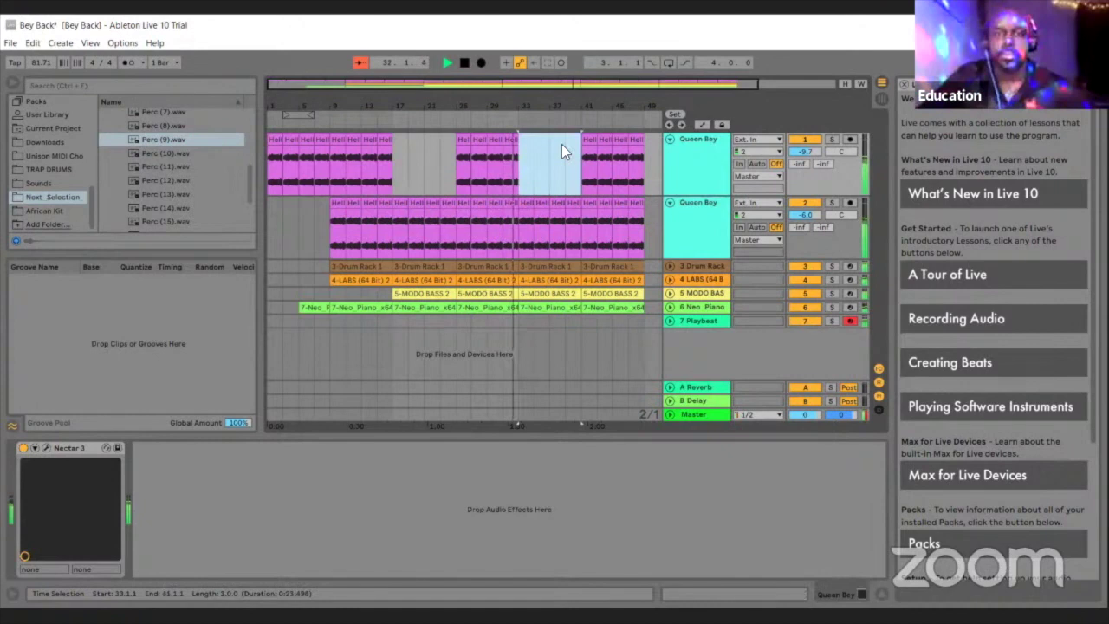
# Solo the second Queen Bey track to hear its vocal alone, and unsolo it again
pyautogui.click(831, 202)
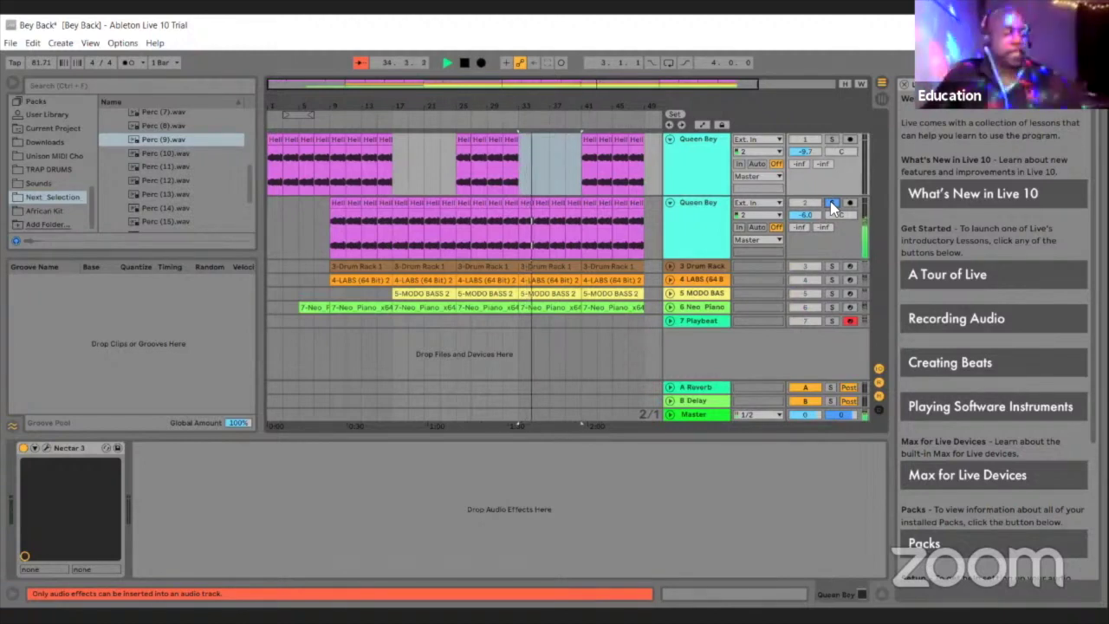
pyautogui.click(836, 208)
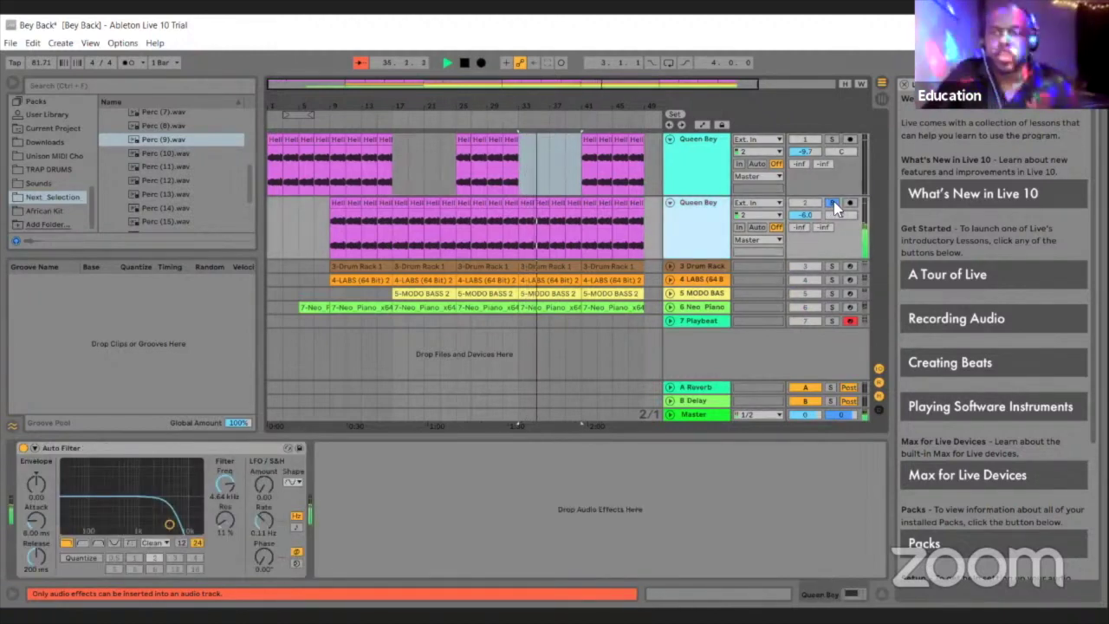
pyautogui.click(834, 205)
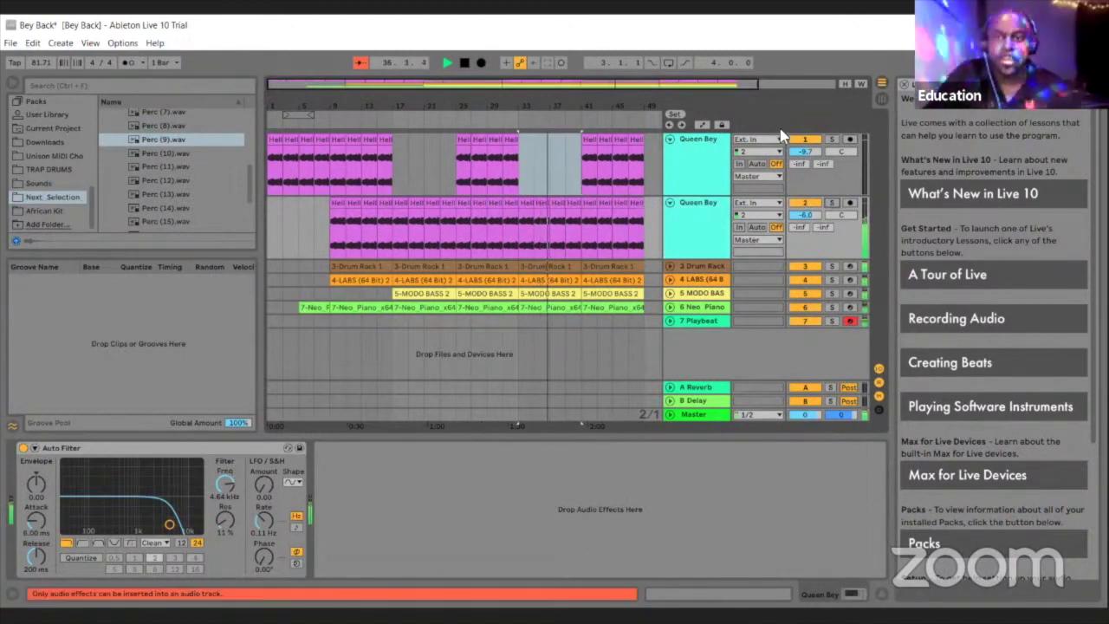
# Enable Voices Only in the Harmony module of Nectar 3 on the first Queen Bey track and close the plug-in window
pyautogui.click(690, 168)
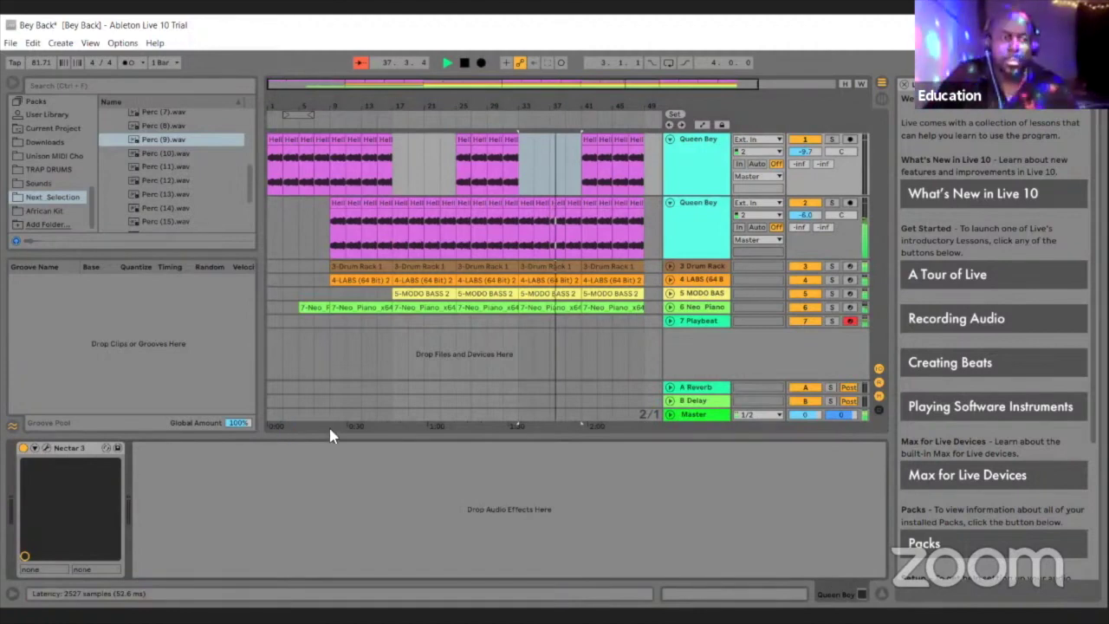
pyautogui.click(46, 448)
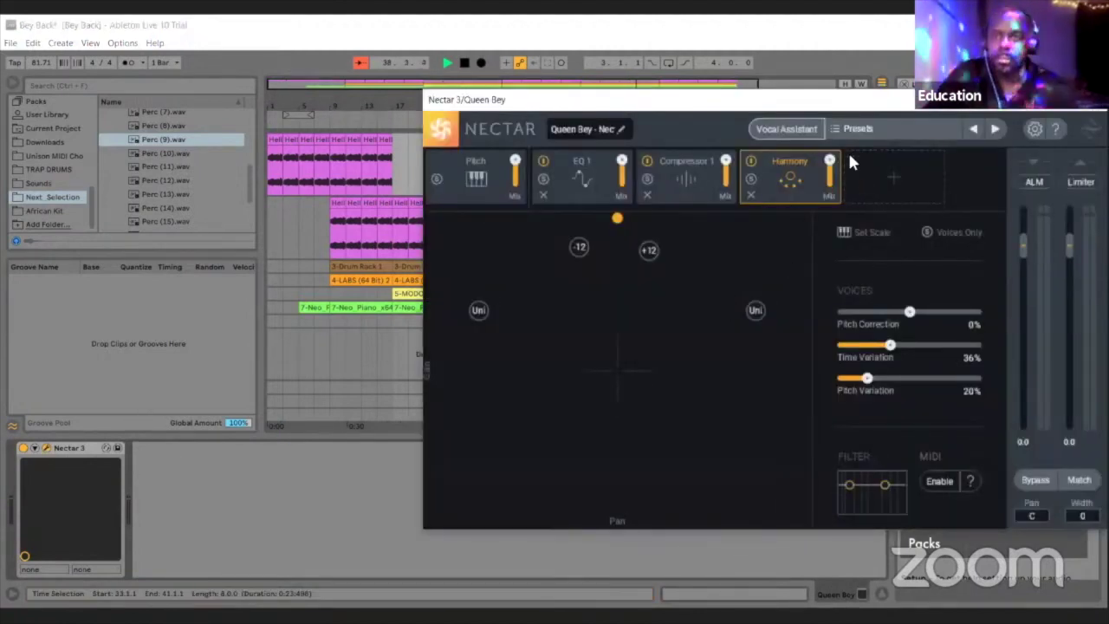
pyautogui.click(736, 241)
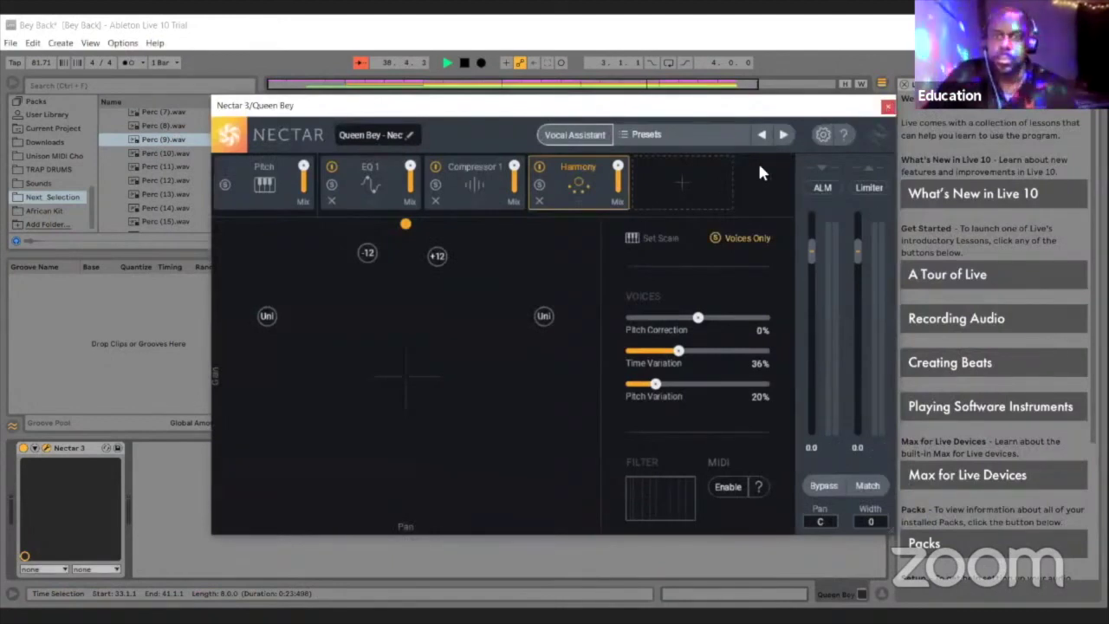
pyautogui.click(887, 107)
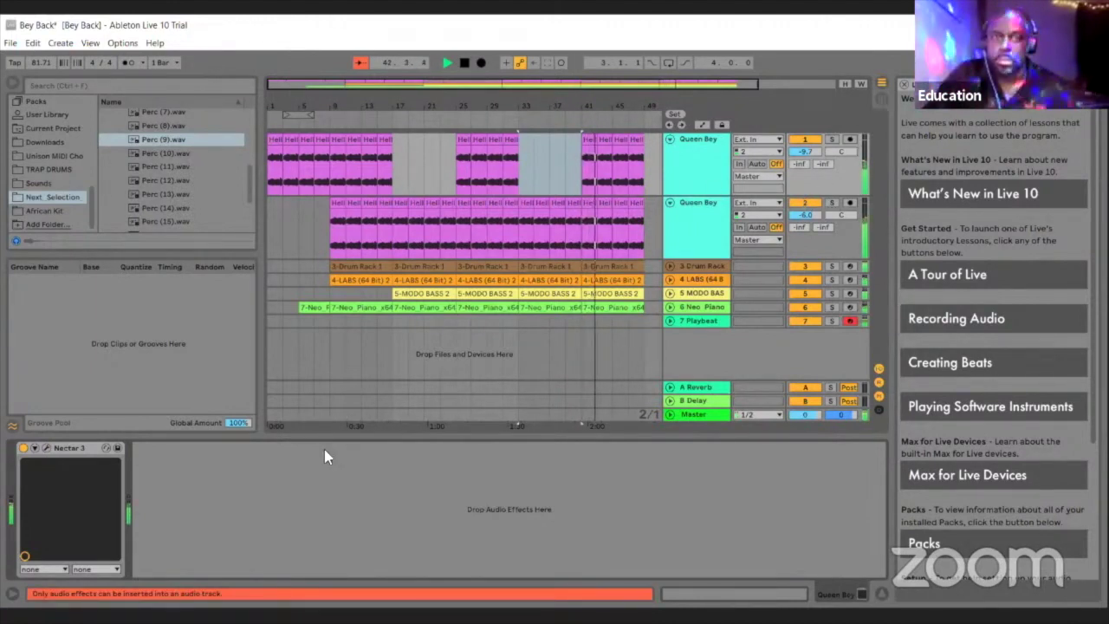
# Lower the first Queen Bey track's volume slightly in the session mixer and stop playback
pyautogui.press('Tab')
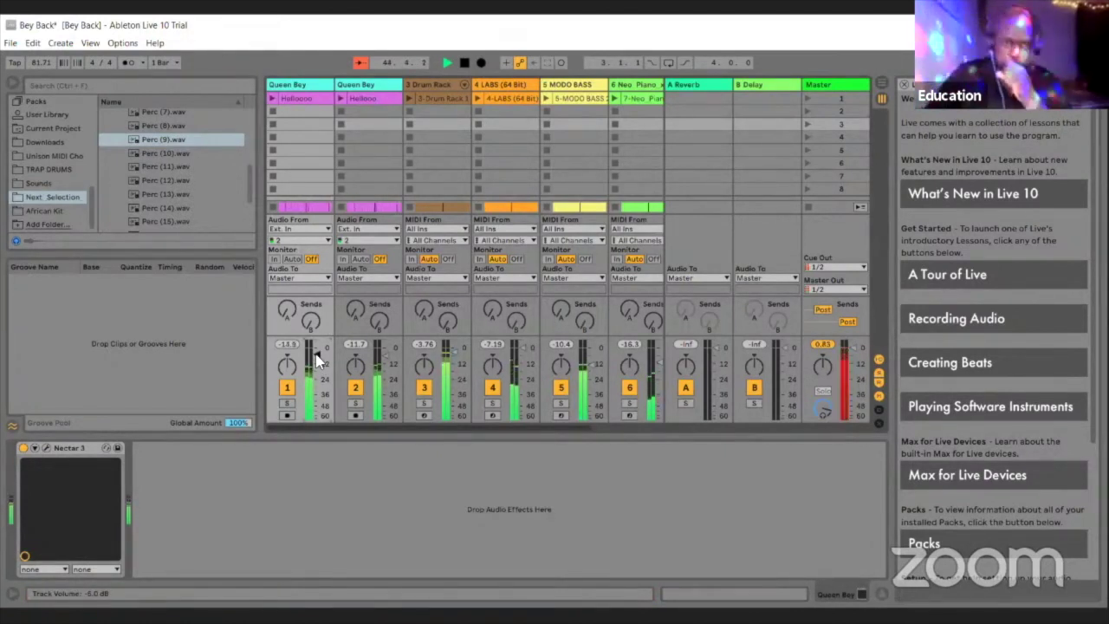
pyautogui.moveTo(317, 354); pyautogui.dragTo(318, 361)
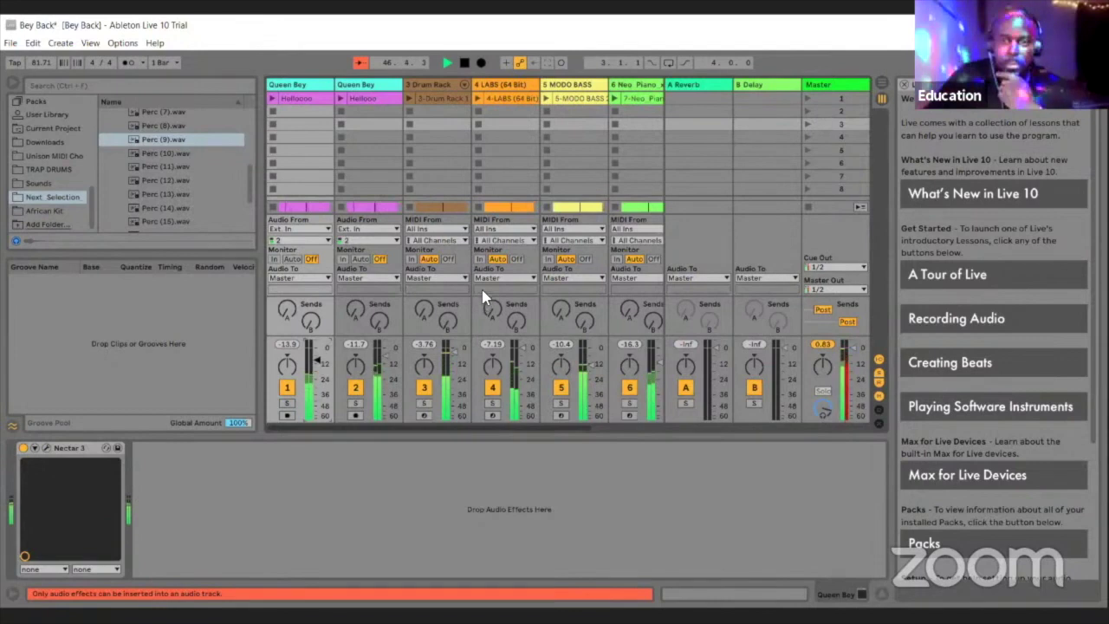
pyautogui.click(465, 70)
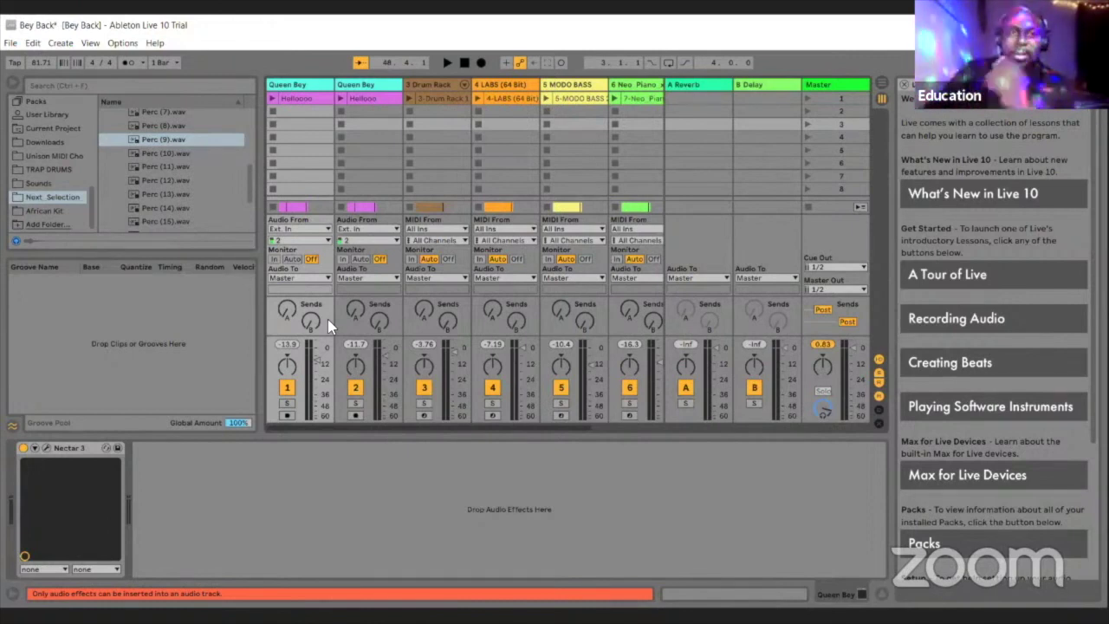
# Review the Nectar 3 Harmony settings of the first Queen Bey track and close the plug-in window
pyautogui.click(304, 99)
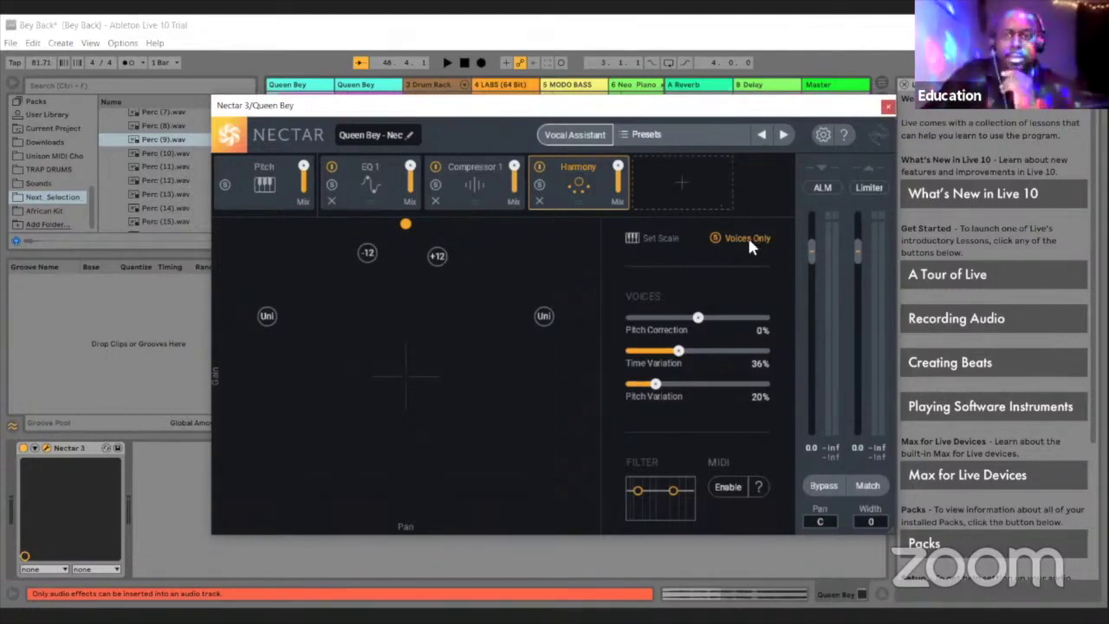
pyautogui.click(887, 107)
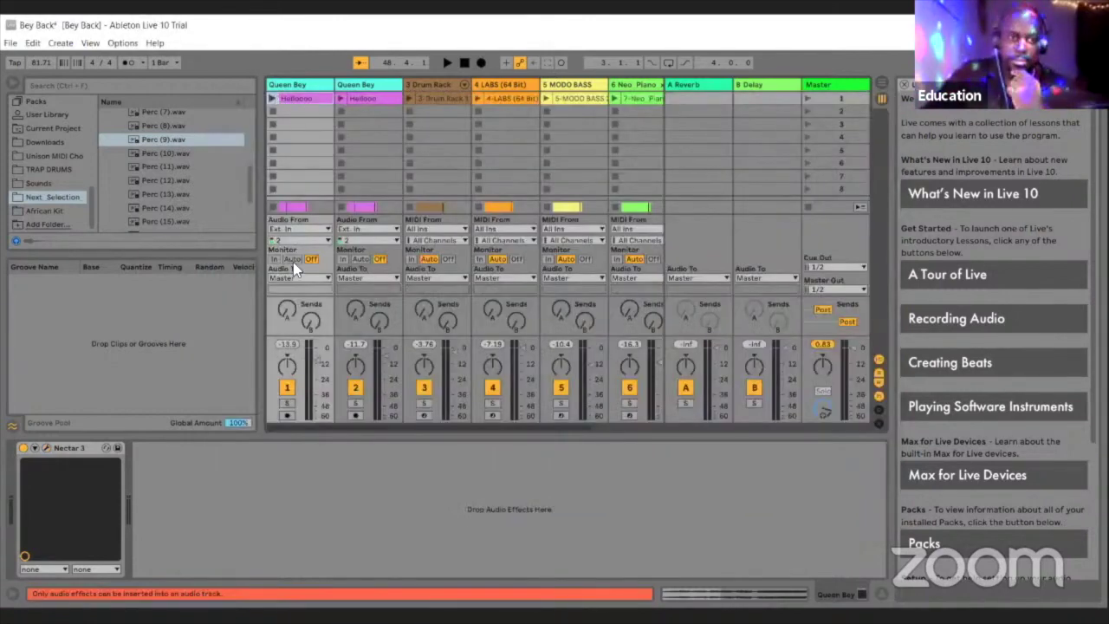
# Solo the first Queen Bey track, show the sample settings of its first clip, and launch that clip
pyautogui.click(289, 403)
pyautogui.rightClick(284, 98)
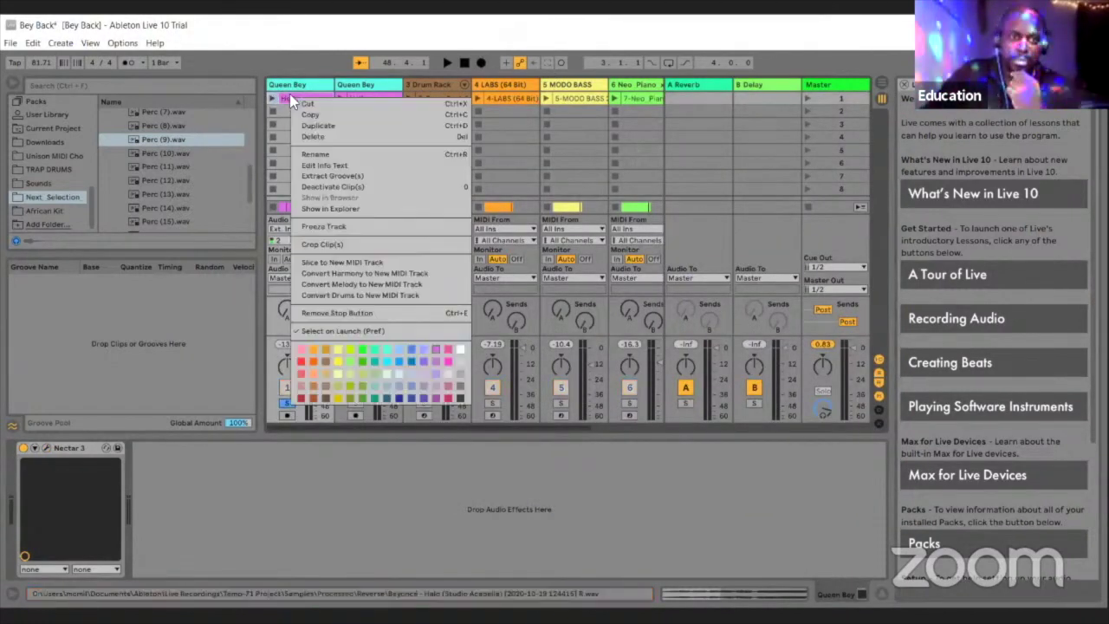
pyautogui.press('Escape')
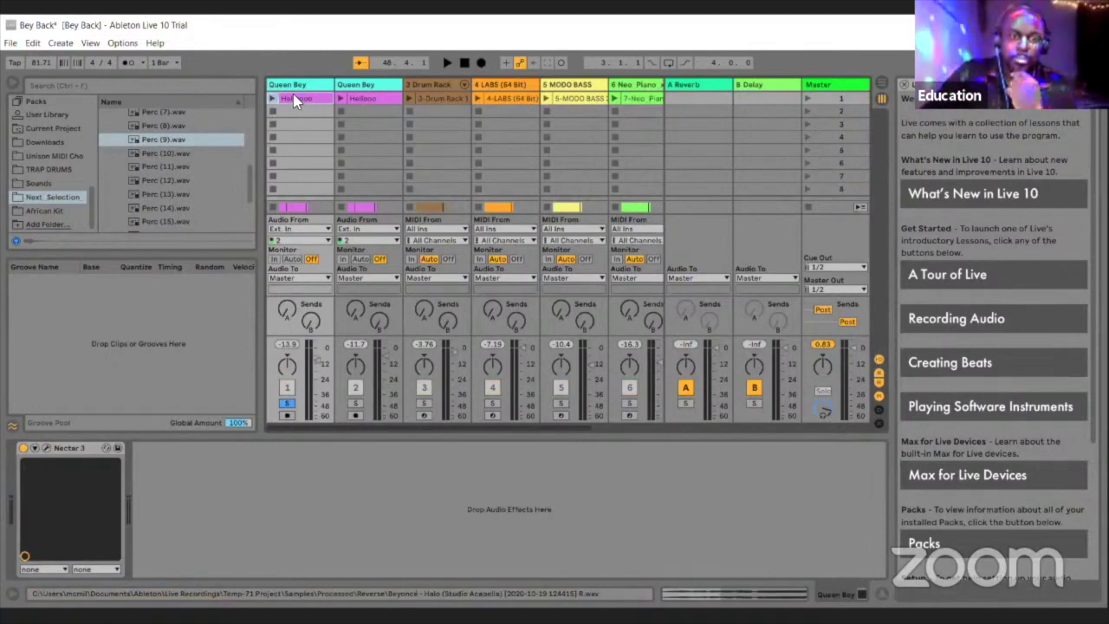
pyautogui.click(292, 98)
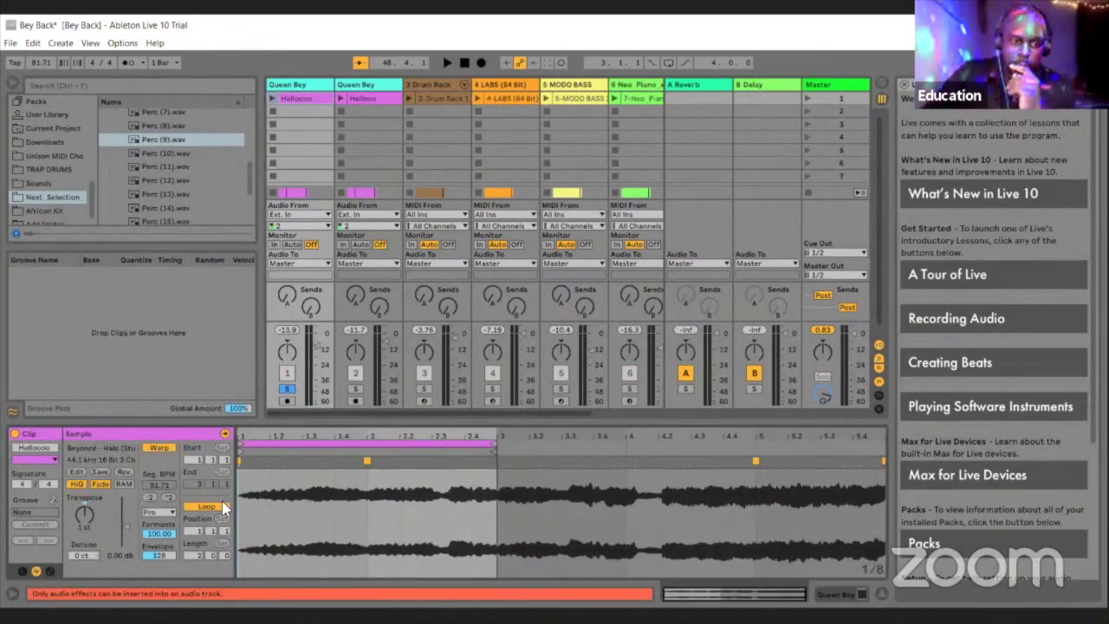
pyautogui.press('space')
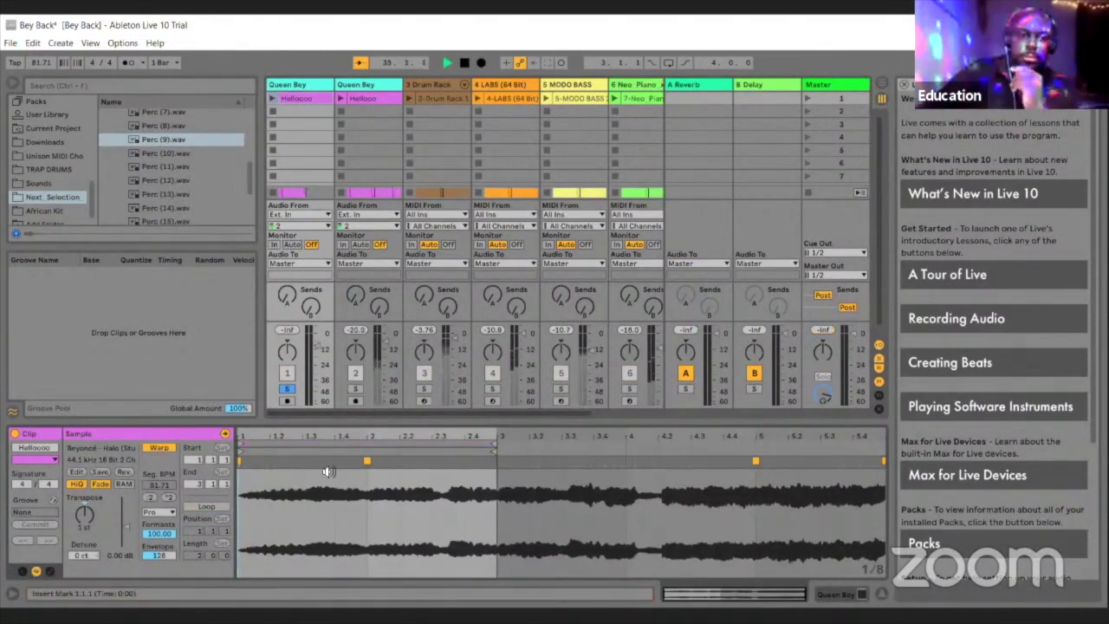
pyautogui.press('space')
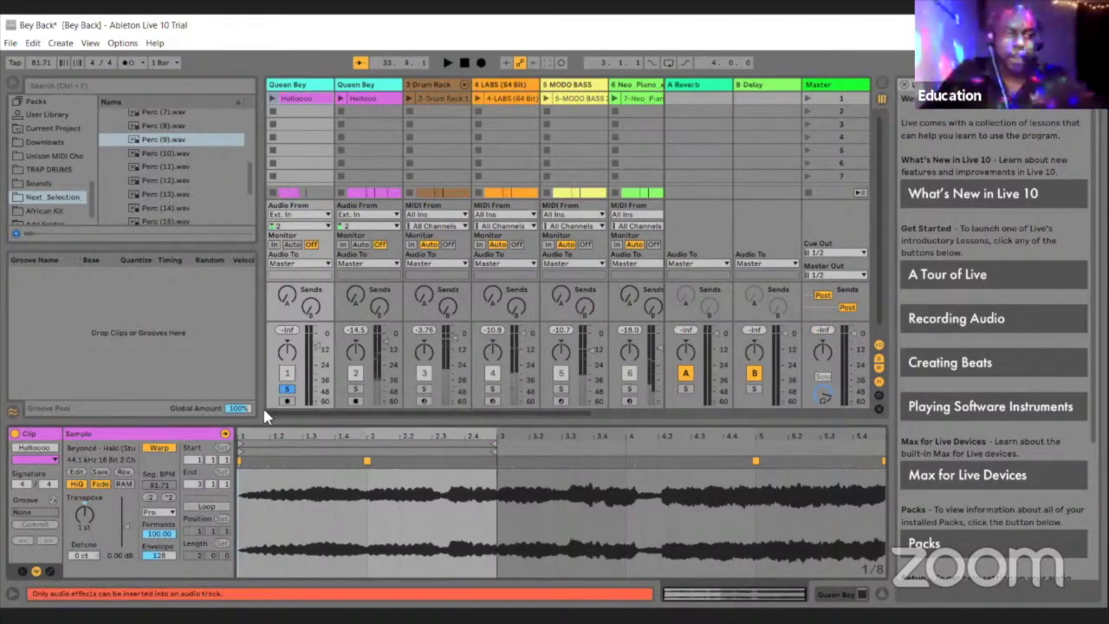
pyautogui.click(272, 99)
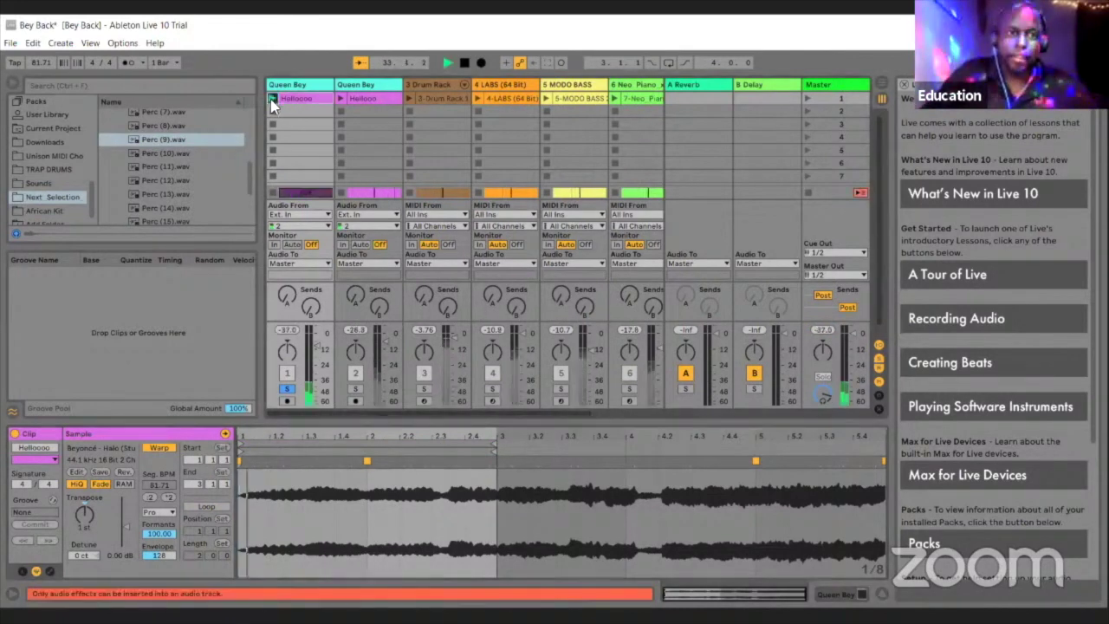
# Toggle the clip's sample reversal to audition it the other way round, toggle it back, and relaunch the clip
pyautogui.click(126, 470)
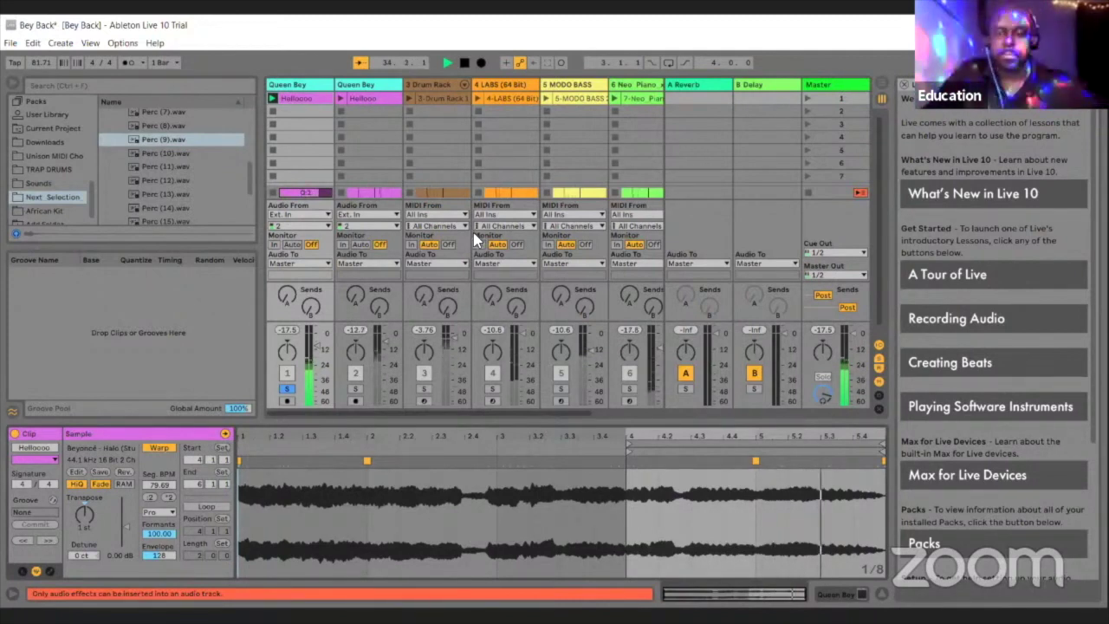
pyautogui.press('space')
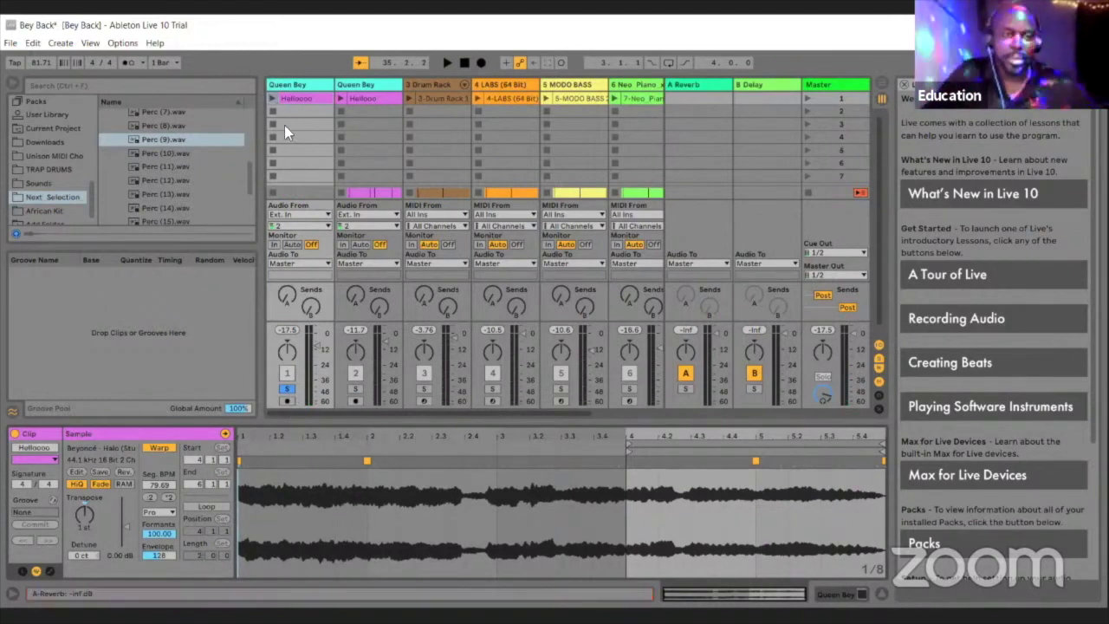
pyautogui.click(124, 472)
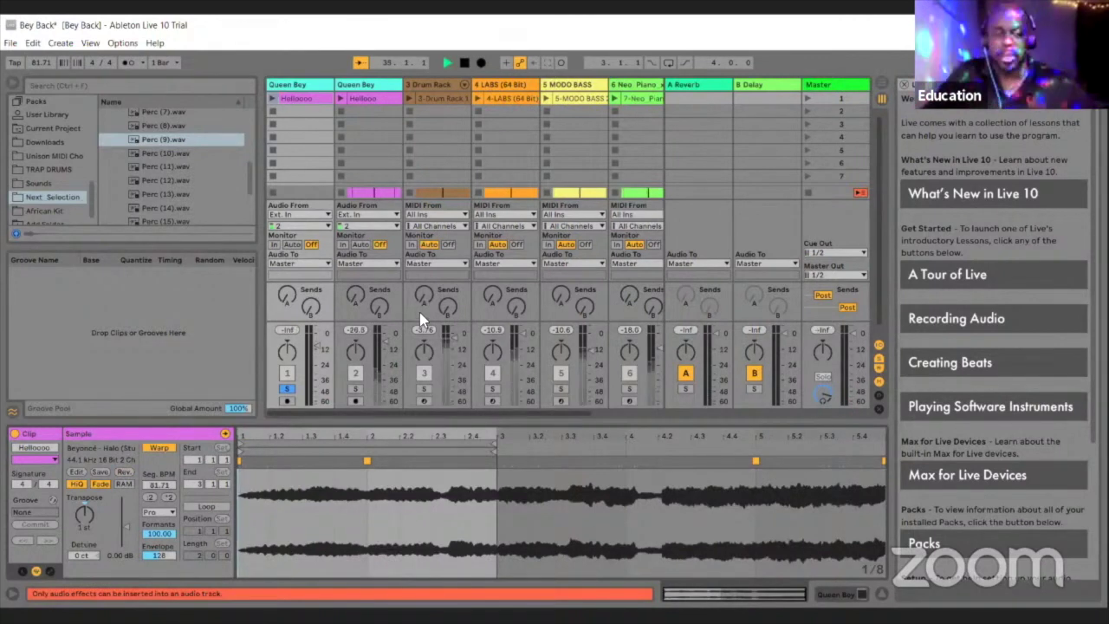
pyautogui.click(272, 100)
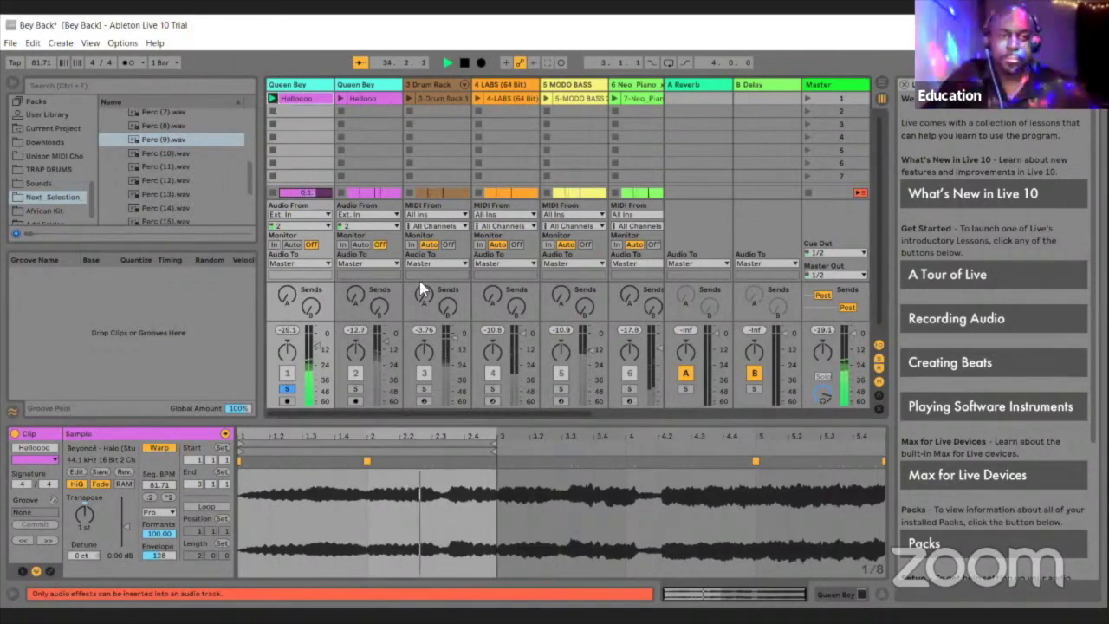
# Bypass the Harmony module in the first Queen Bey track's Nectar 3 and launch the track's clip to audition the dry vocal
pyautogui.press('space')
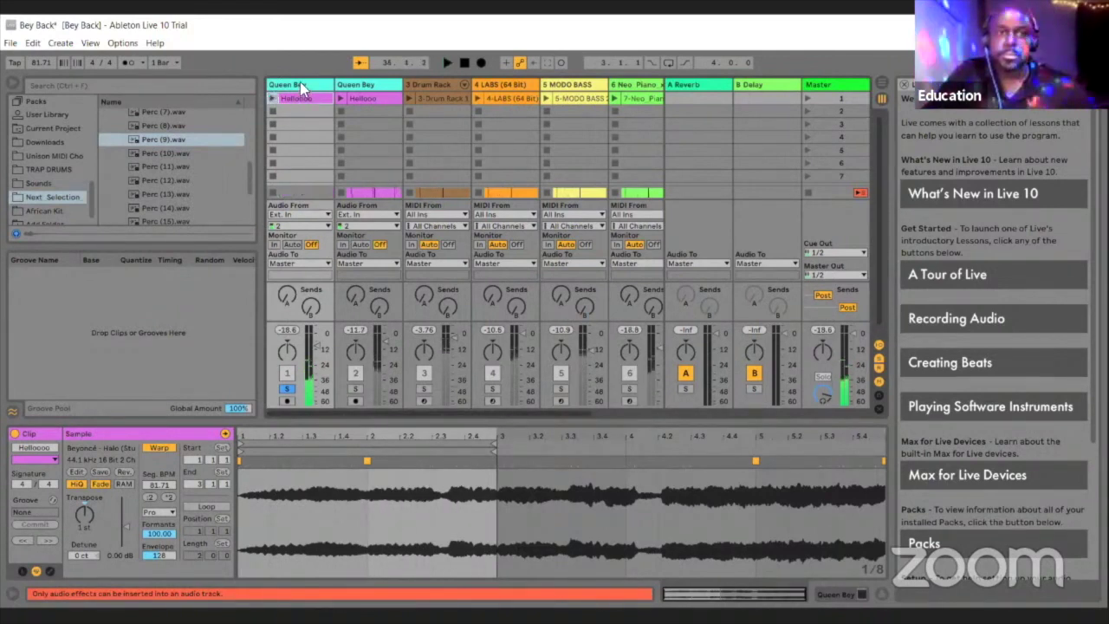
pyautogui.click(300, 83)
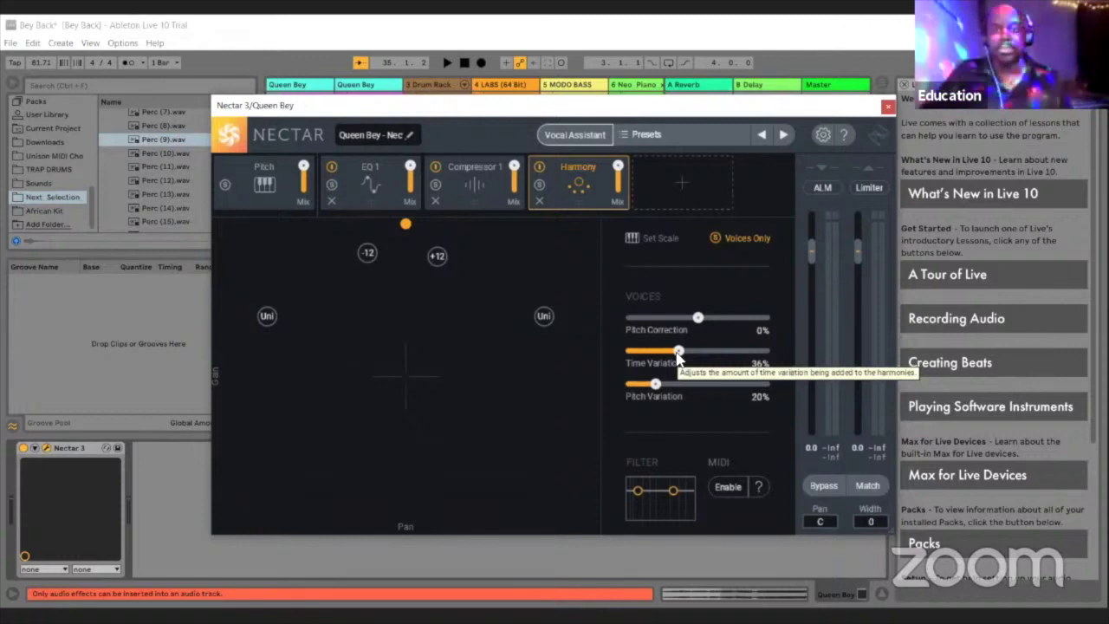
pyautogui.click(540, 167)
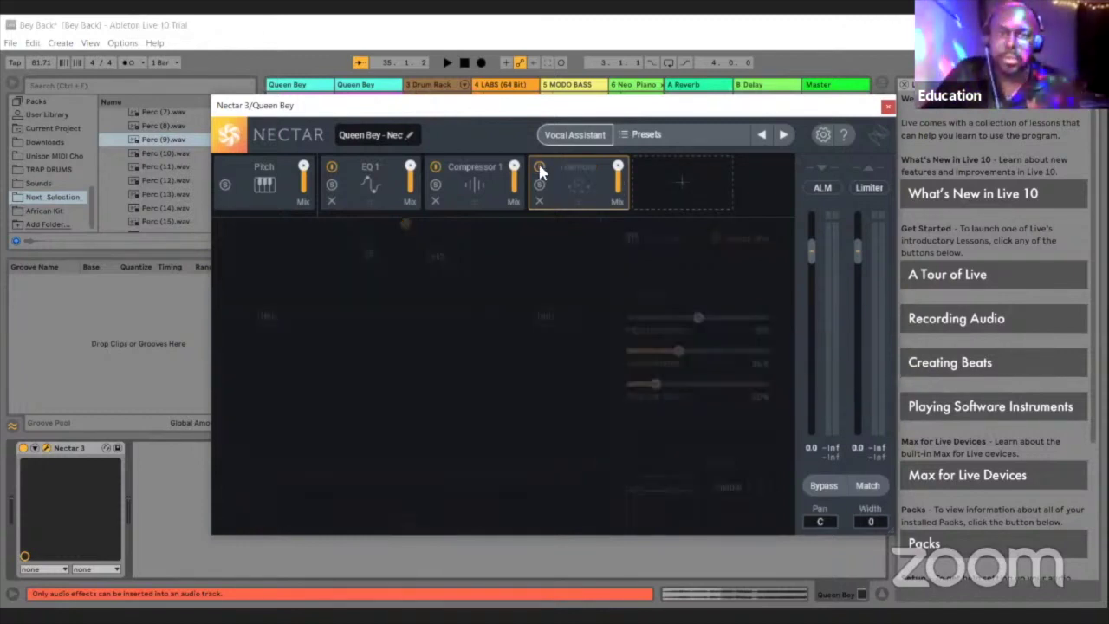
pyautogui.click(539, 169)
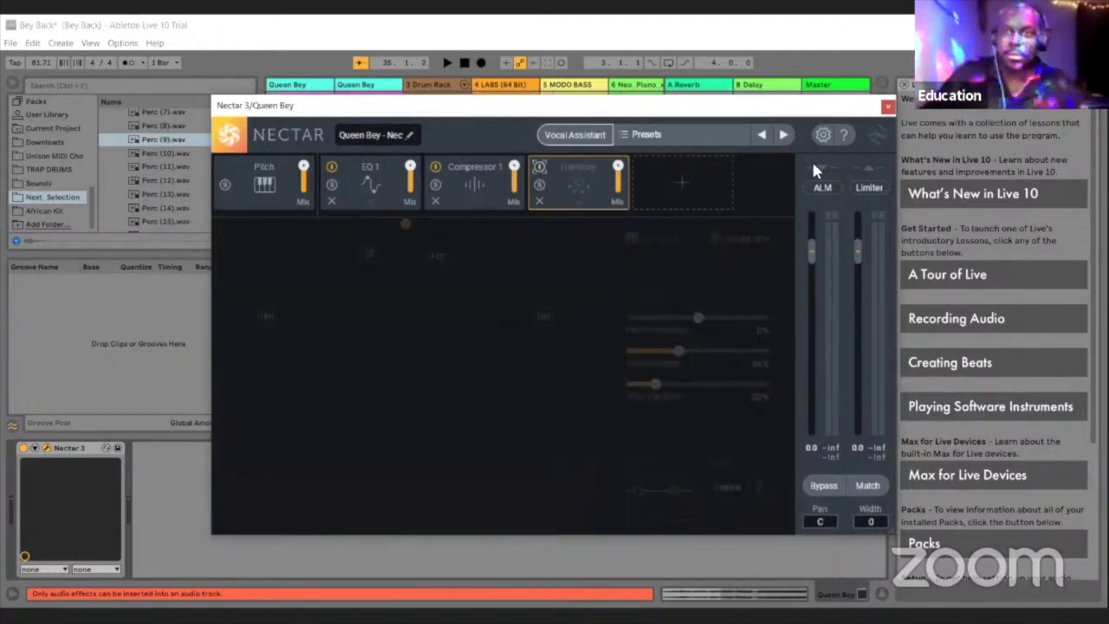
pyautogui.click(276, 92)
pyautogui.click(272, 98)
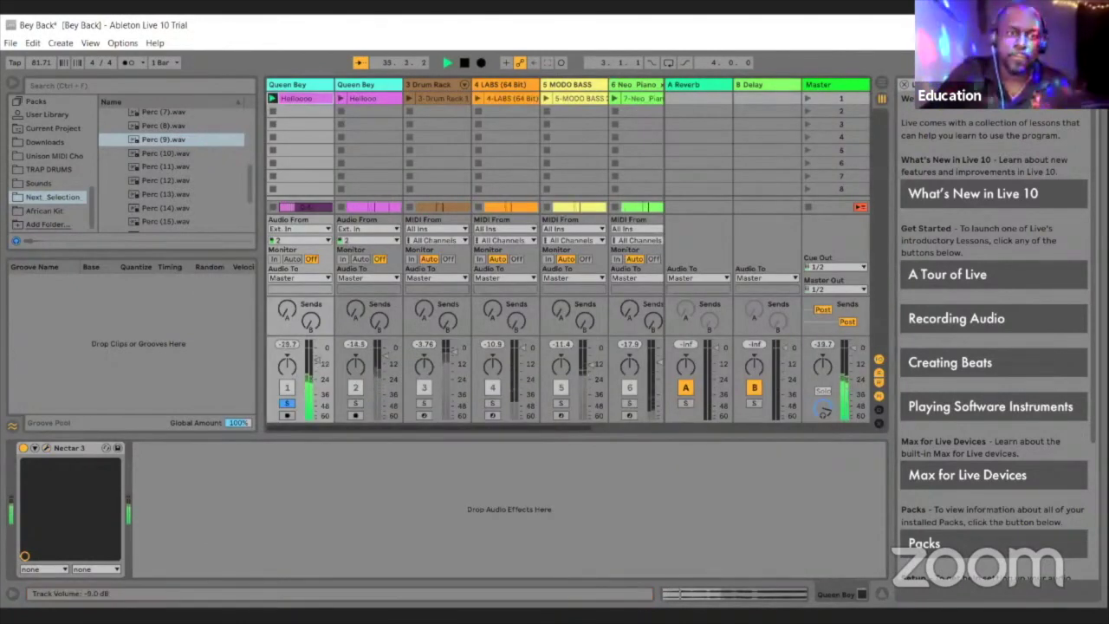
pyautogui.scroll(-3, 317, 360)
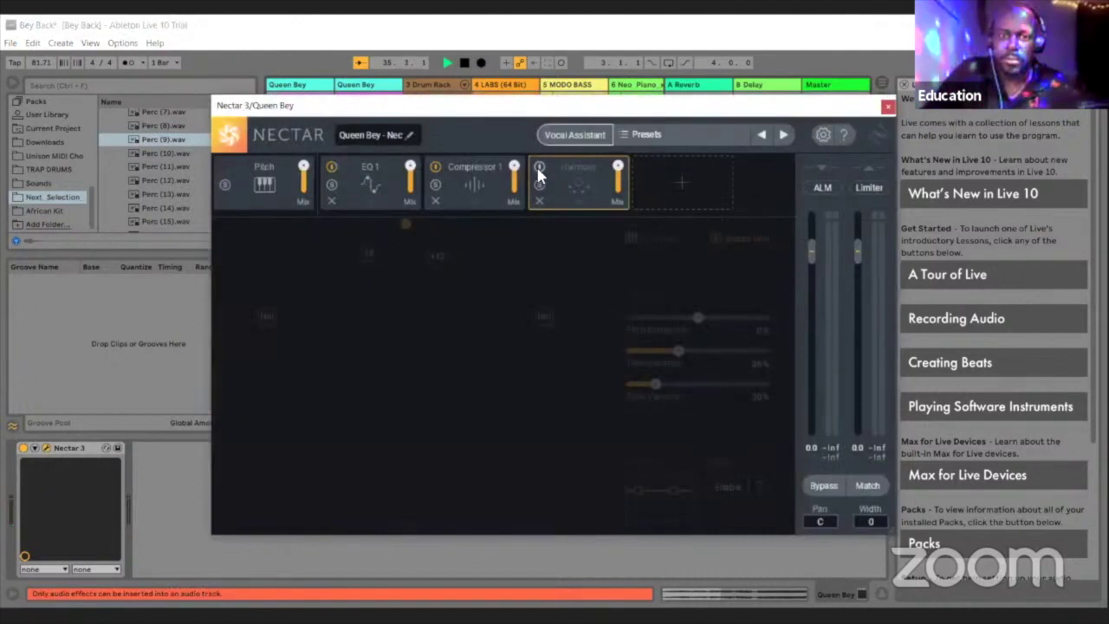
# Re-enable the Harmony module in Nectar 3, close the plug-in window, relaunch the first Queen Bey clip, and stop playback
pyautogui.click(539, 167)
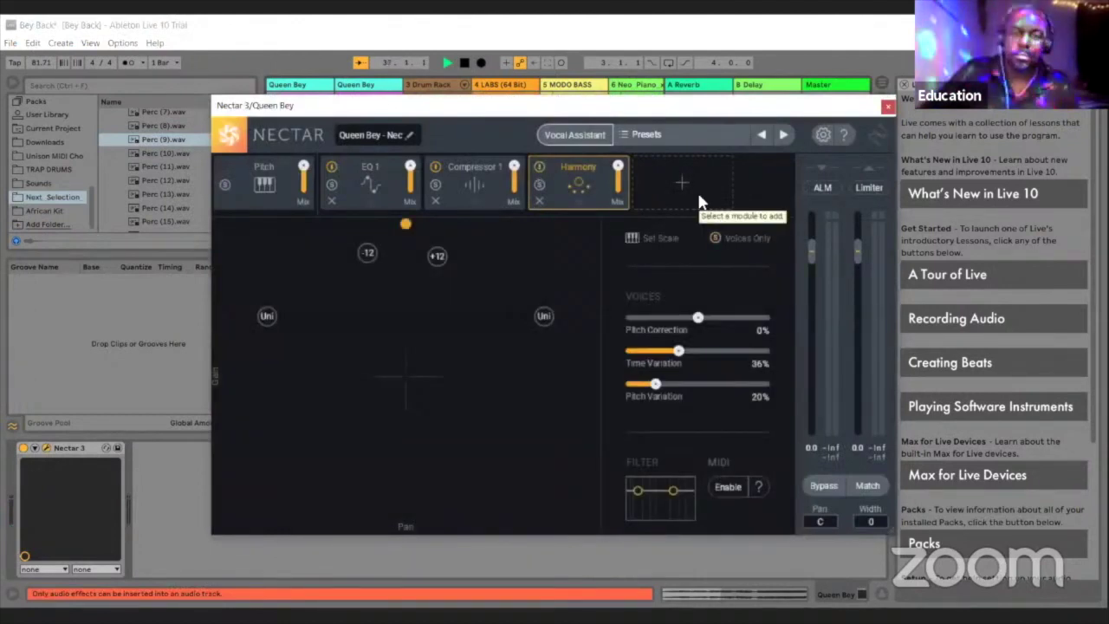
pyautogui.click(888, 106)
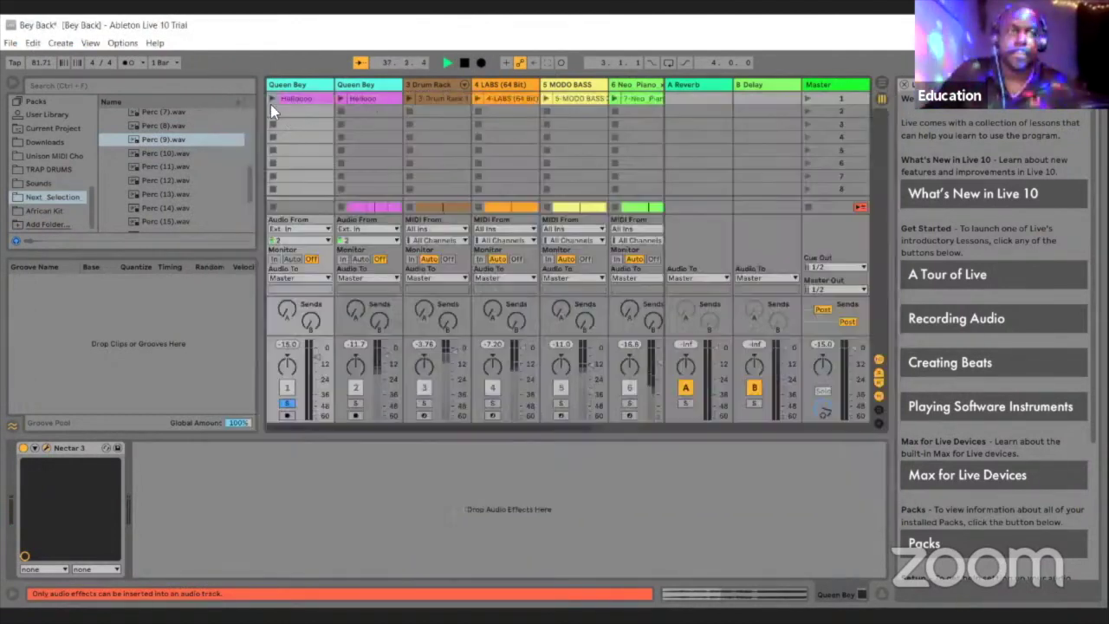
pyautogui.click(272, 99)
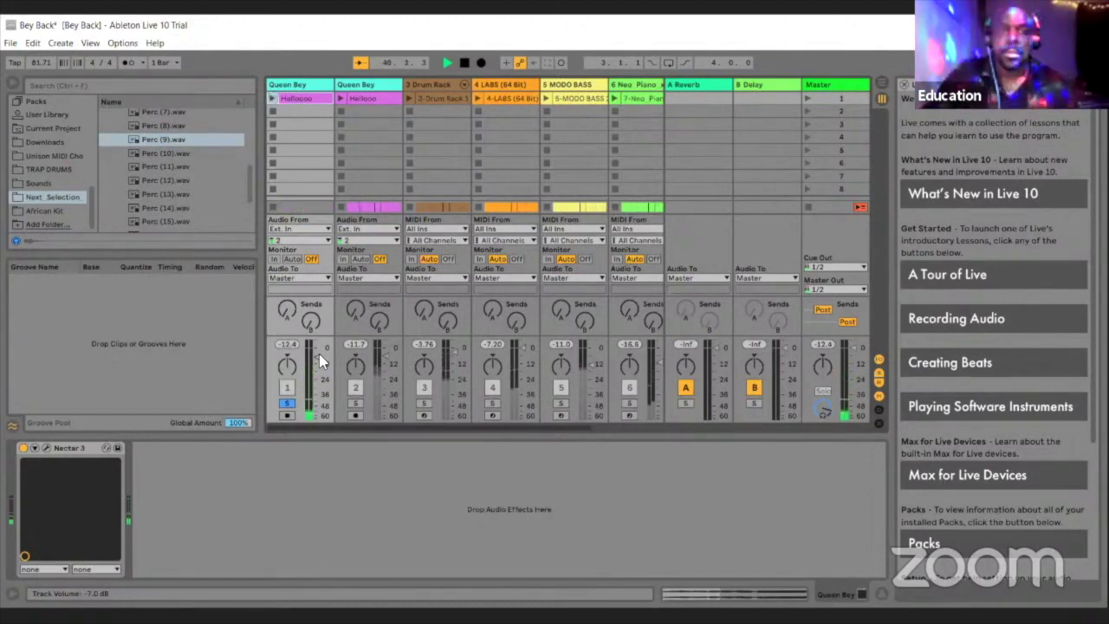
pyautogui.press('space')
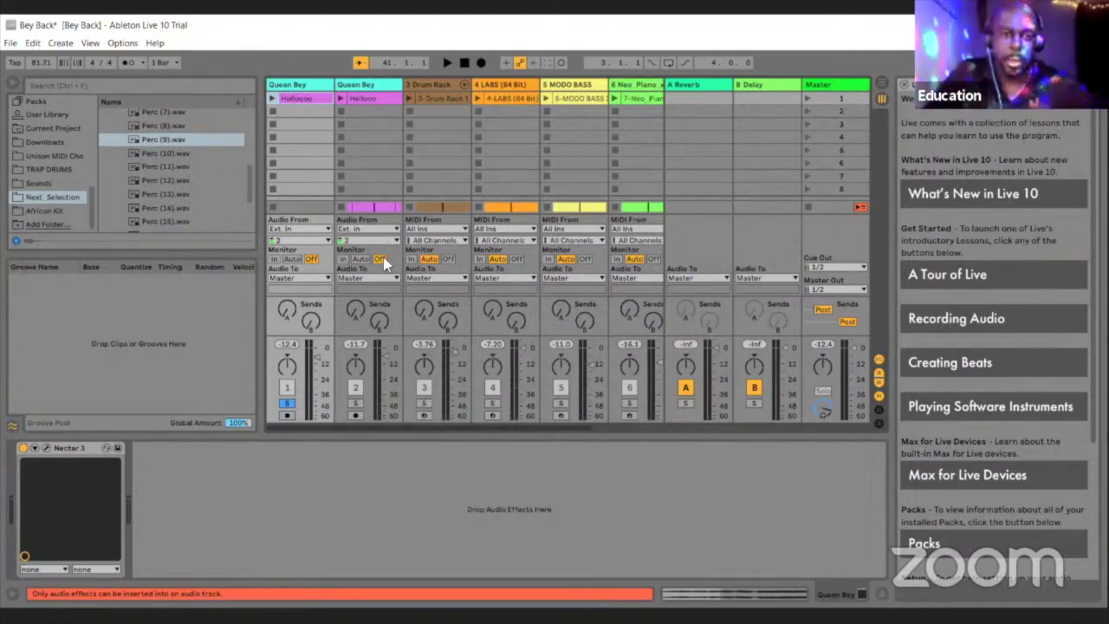
# Solo the second Queen Bey track, launch its clip to audition it, and turn the solo off
pyautogui.click(360, 403)
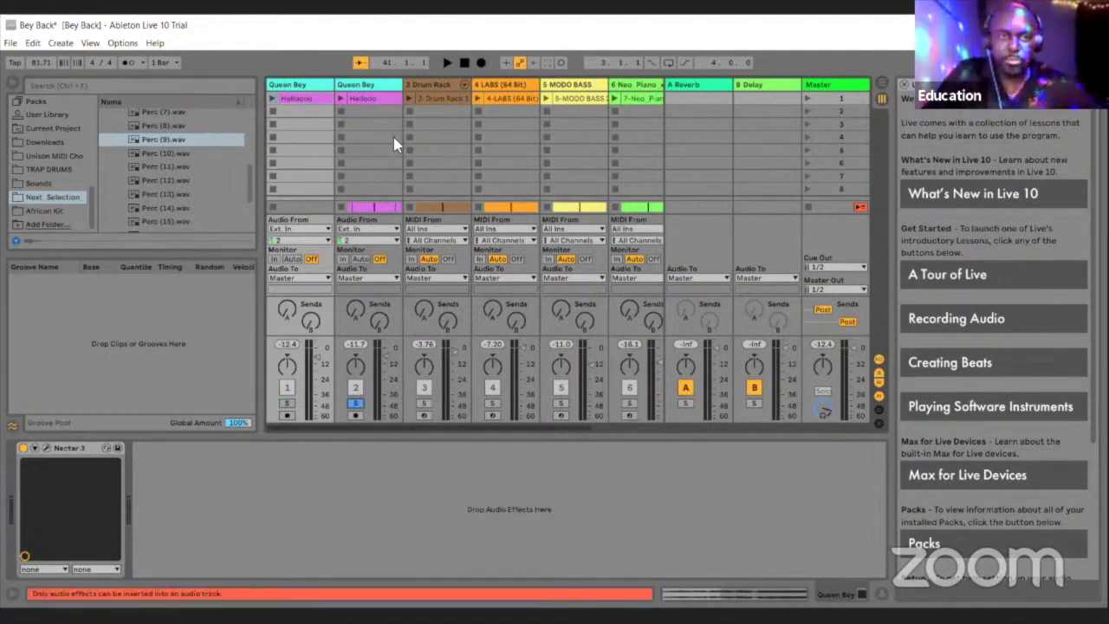
pyautogui.click(341, 98)
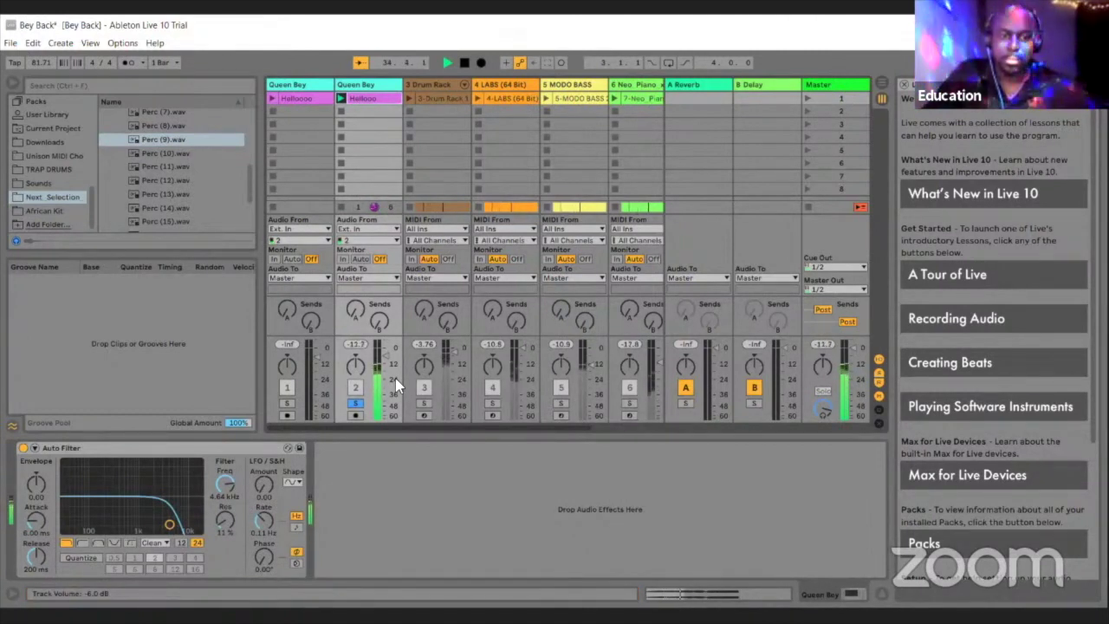
pyautogui.click(355, 404)
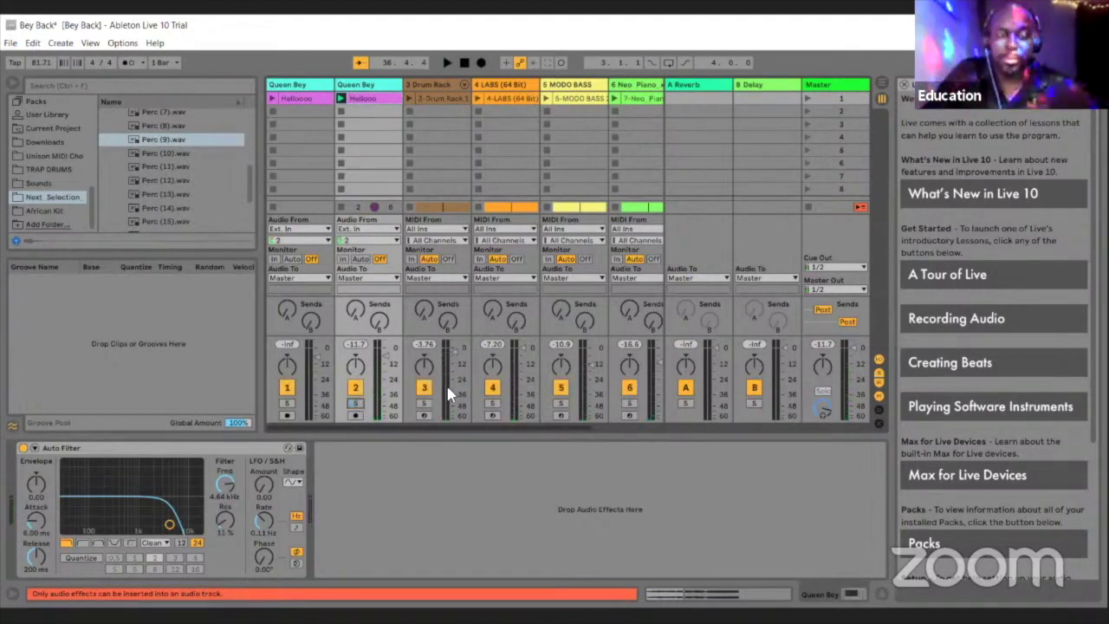
# Solo the Drum Rack track, play it back, and stop playback
pyautogui.click(425, 404)
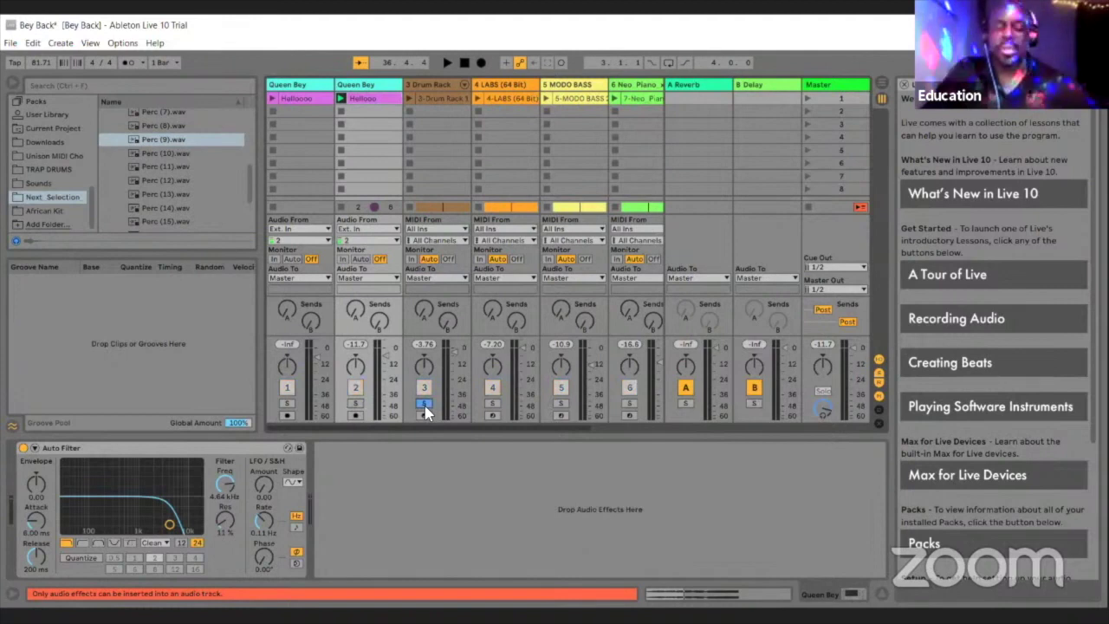
pyautogui.press('space')
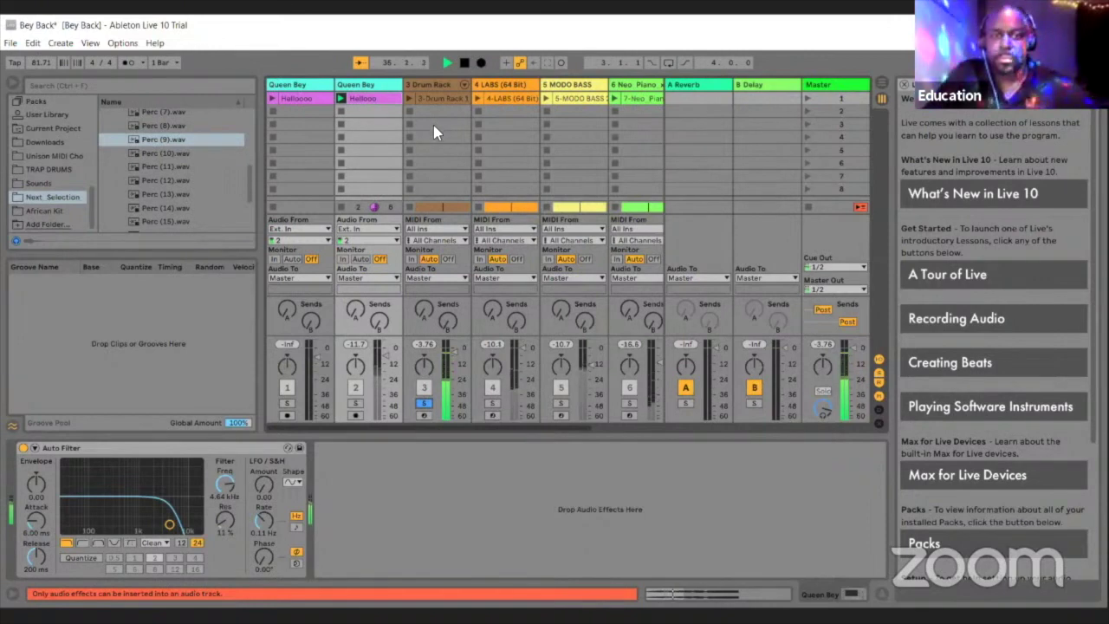
pyautogui.press('space')
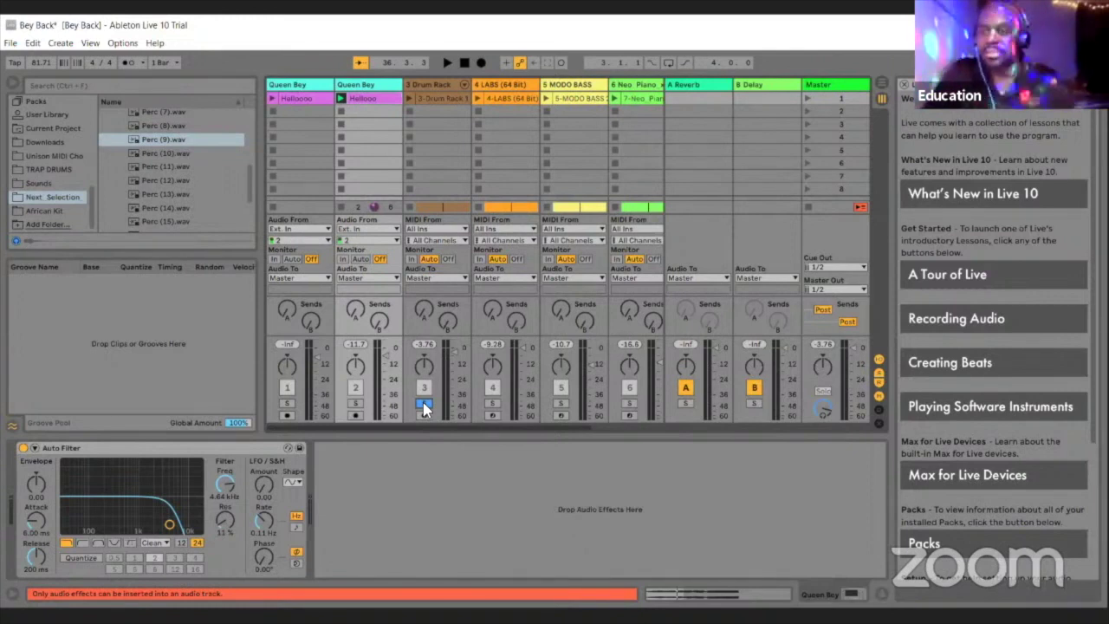
# Move the solo from Drum Rack to the LABS track, start playback, and bring Drum Rack back into the solo
pyautogui.click(426, 404)
pyautogui.click(491, 404)
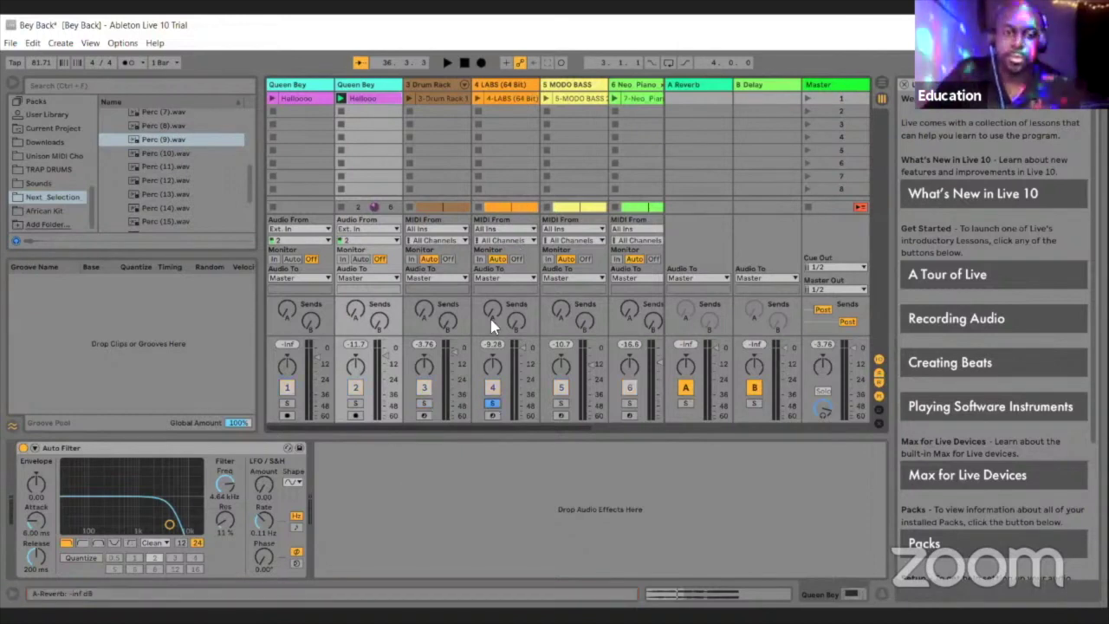
pyautogui.press('space')
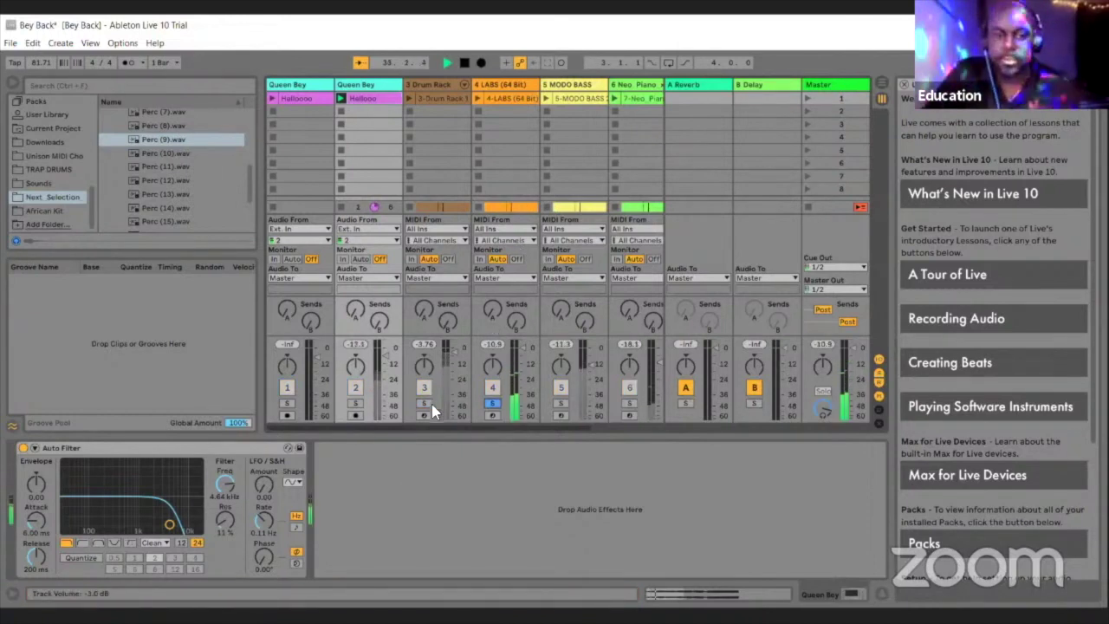
pyautogui.click(438, 80)
pyautogui.keyDown('ctrl'); pyautogui.click(490, 85); pyautogui.keyUp('ctrl')
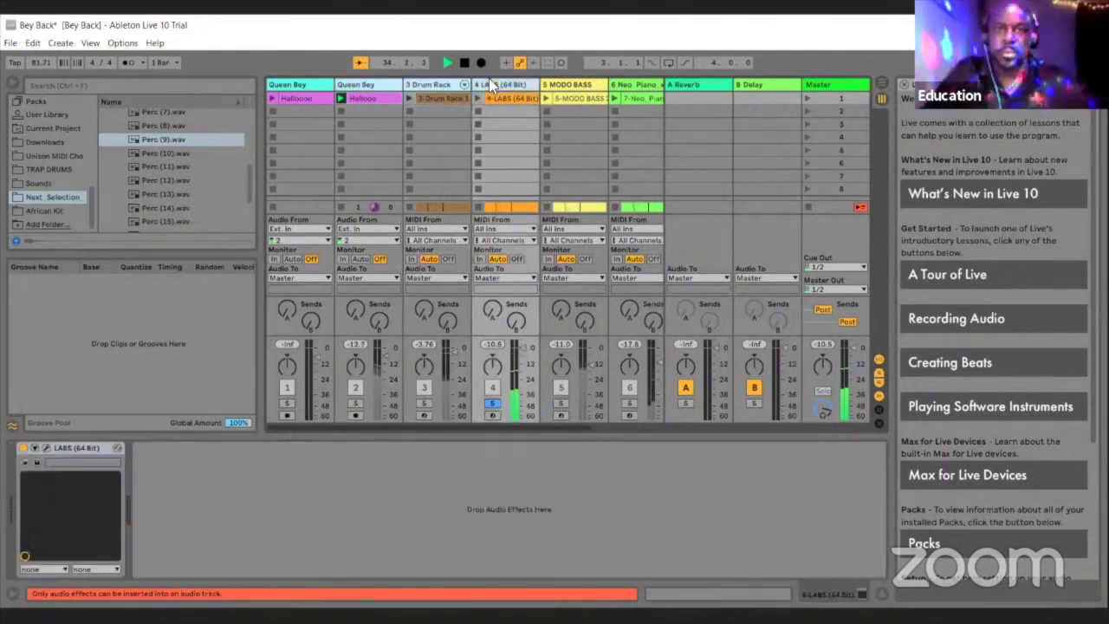
pyautogui.click(425, 403)
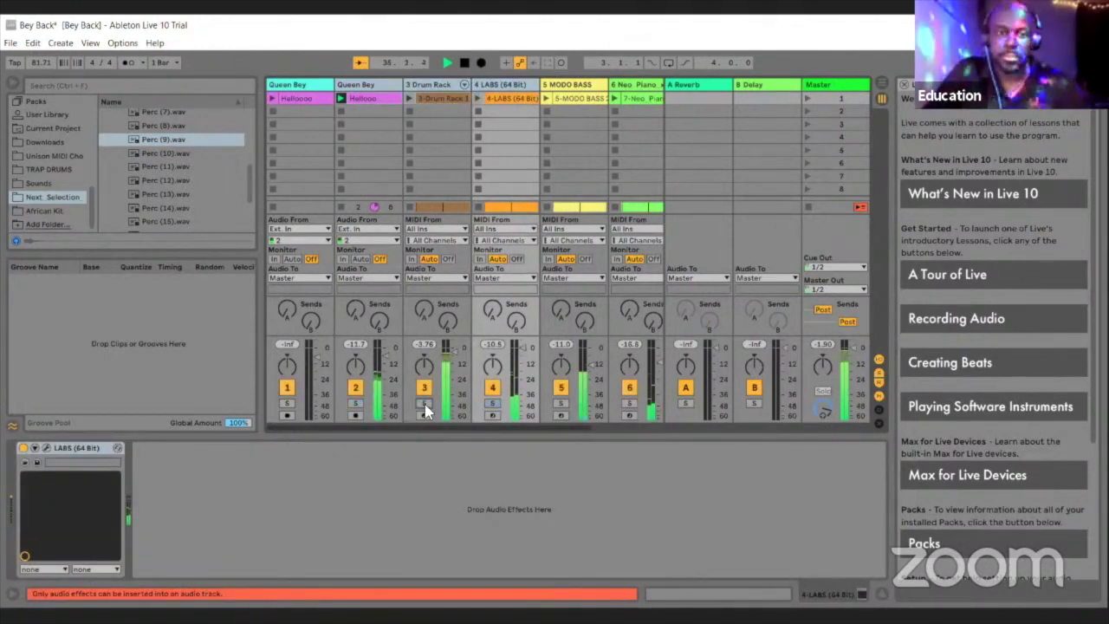
# Take the second Queen Bey track out of the solo and audition the Drum Rack and LABS tracks together
pyautogui.click(373, 87)
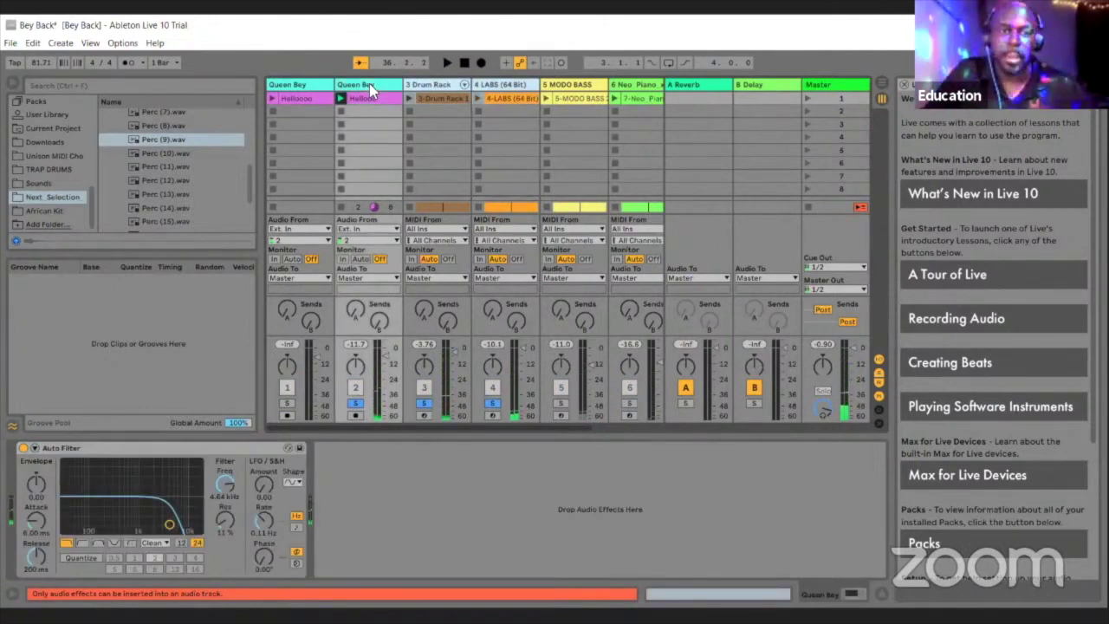
pyautogui.click(431, 93)
pyautogui.click(505, 85)
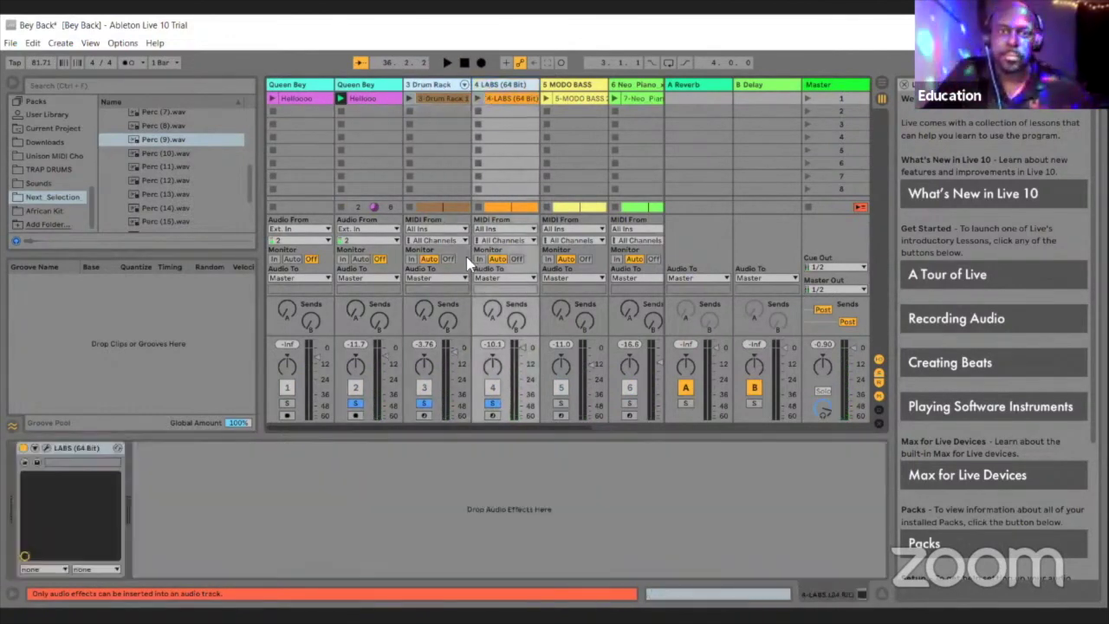
pyautogui.click(357, 404)
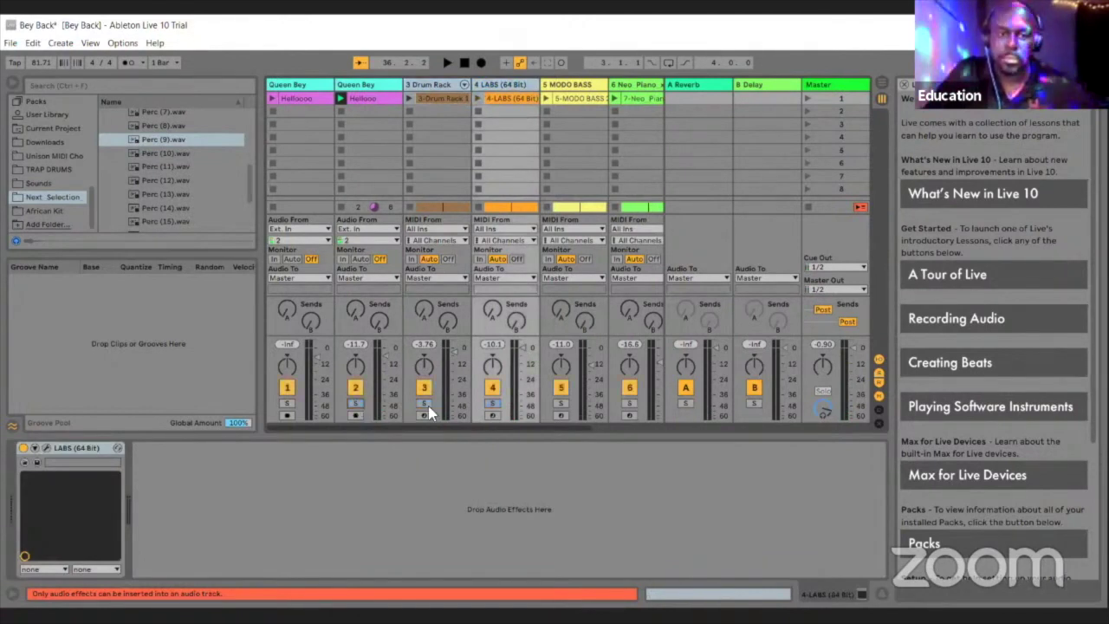
pyautogui.press('space')
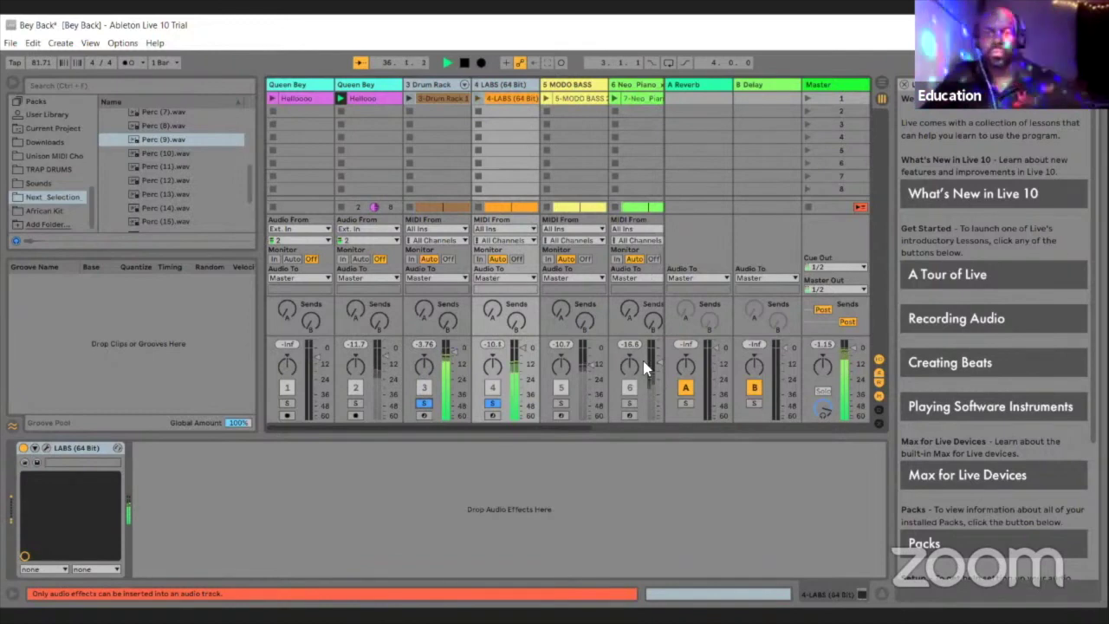
pyautogui.press('space')
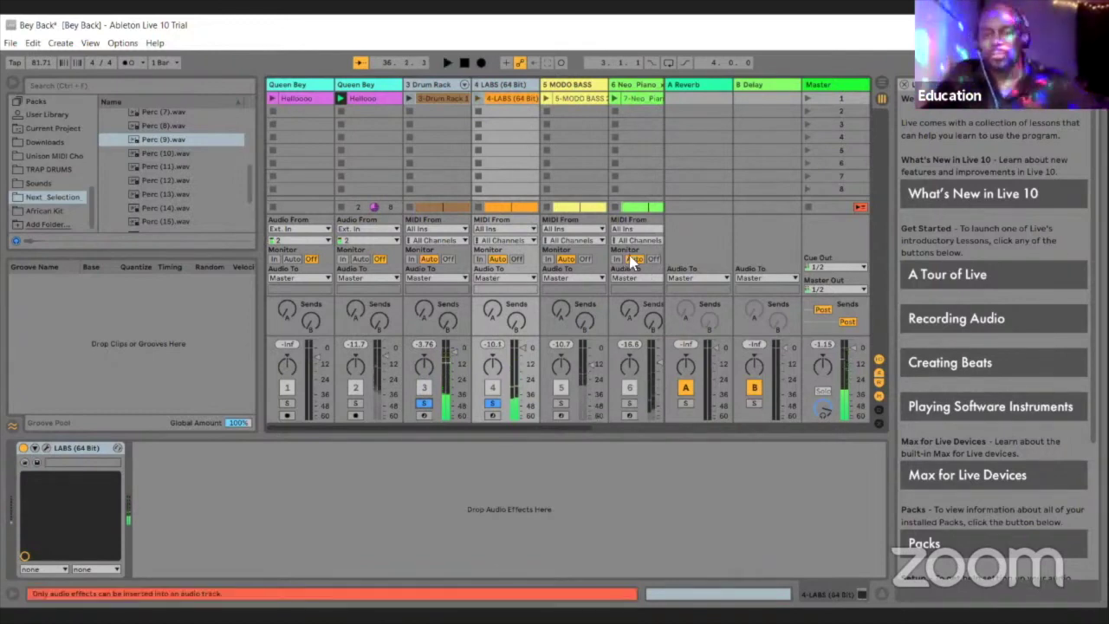
# Try to duplicate the Drum Rack, LABS and Neo Piano tracks together, and remove the copies
pyautogui.keyDown('ctrl'); pyautogui.click(631, 84); pyautogui.keyUp('ctrl')
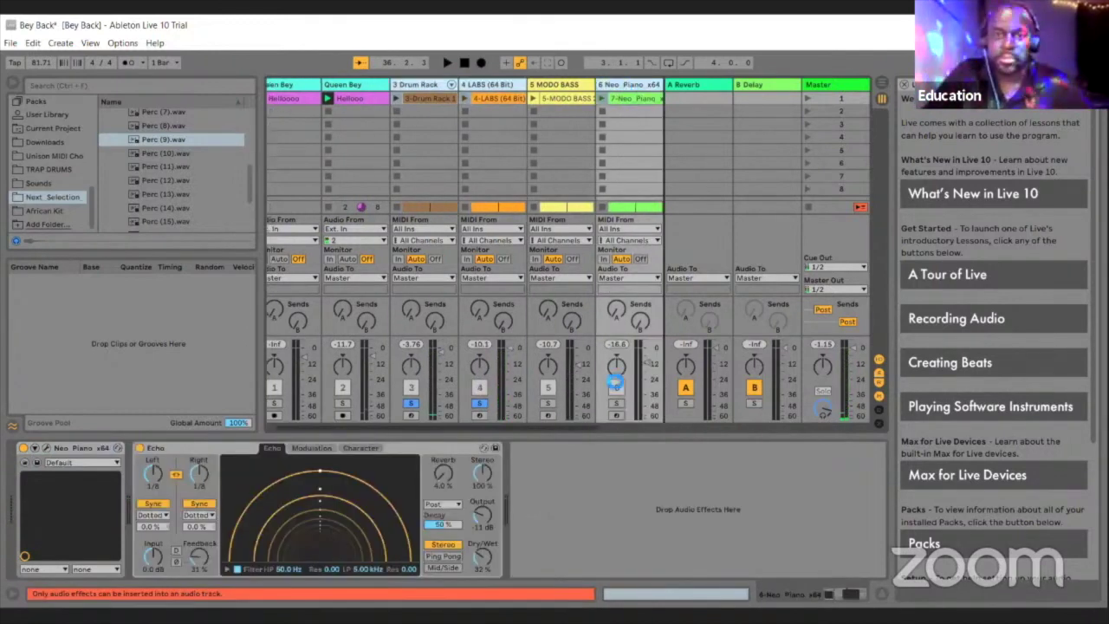
pyautogui.hotkey('ctrl', 'd')
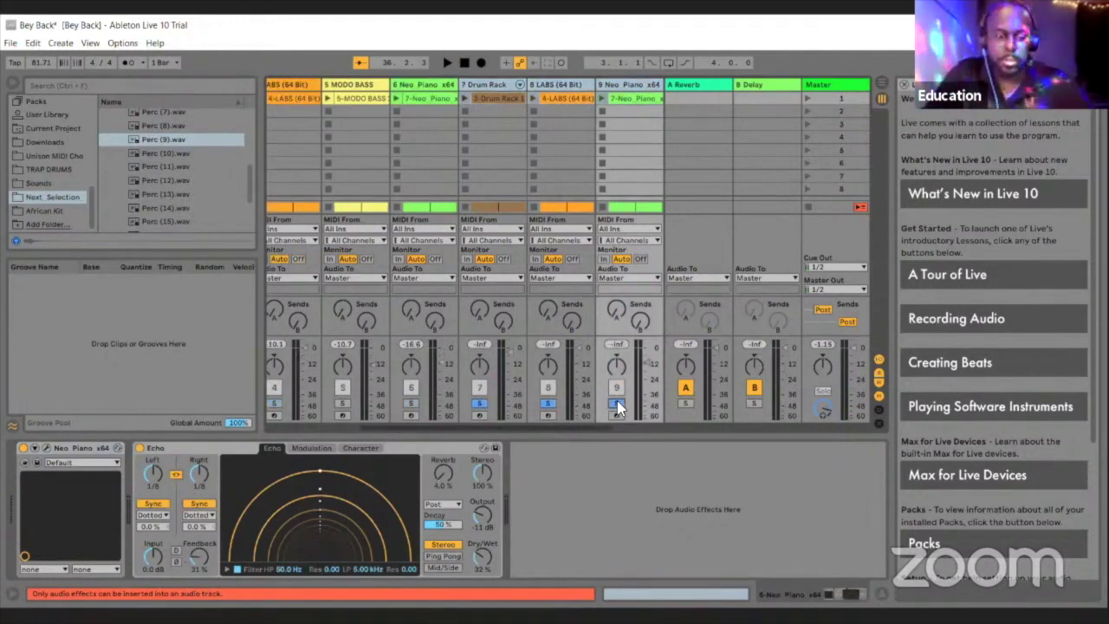
pyautogui.press('Delete')
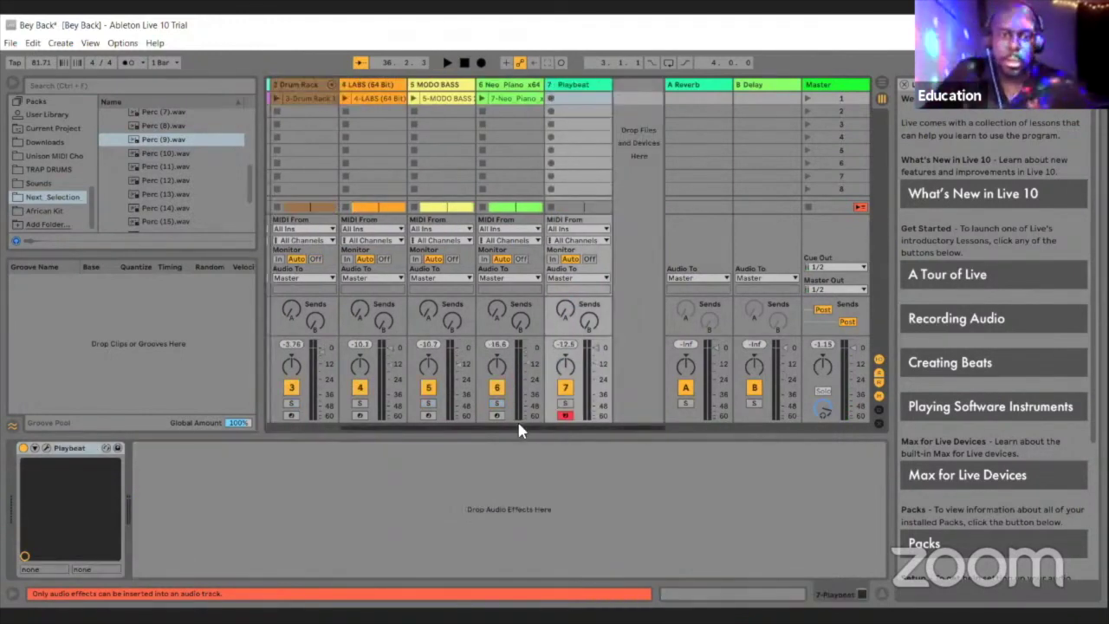
pyautogui.moveTo(517, 428); pyautogui.dragTo(408, 433)
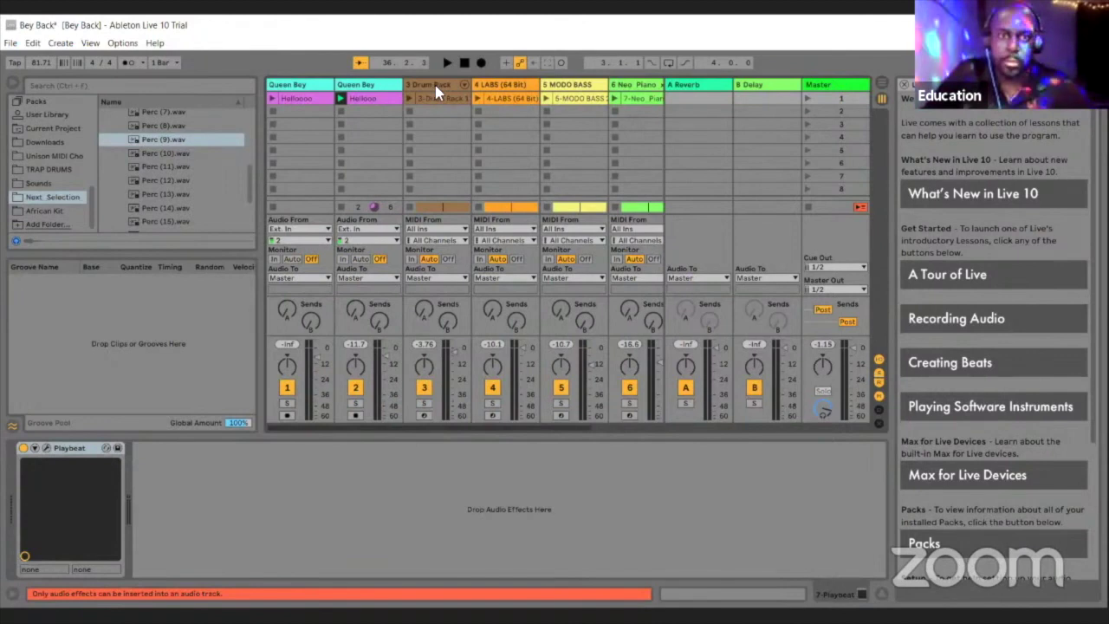
# Reselect the Drum Rack, LABS and Neo Piano tracks, duplicate them again, and undo the duplication
pyautogui.click(434, 83)
pyautogui.click(488, 85)
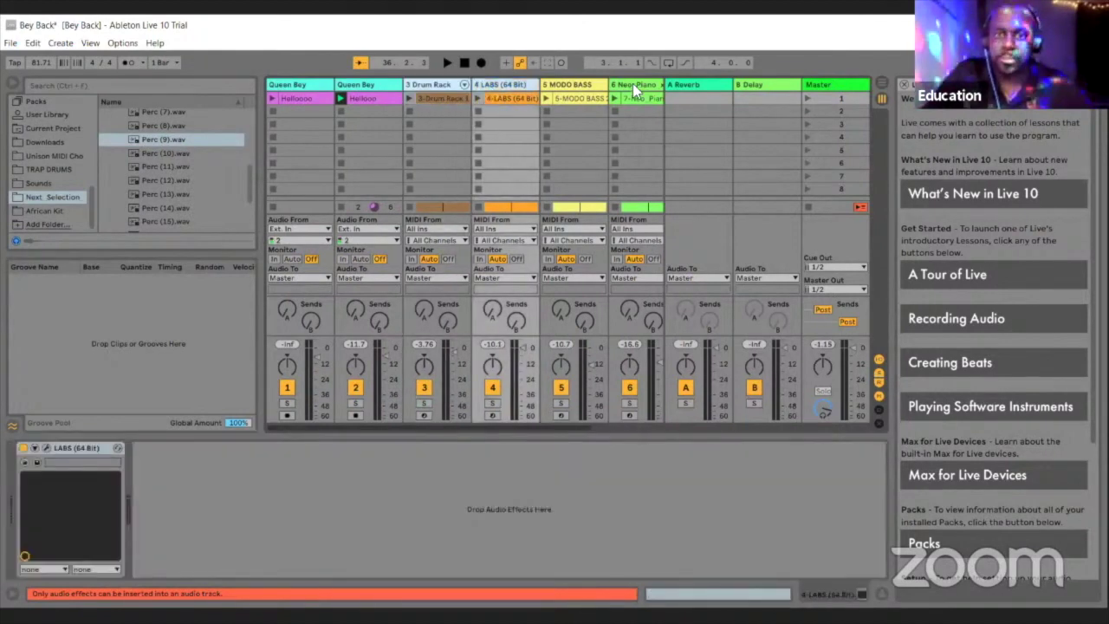
pyautogui.click(633, 84)
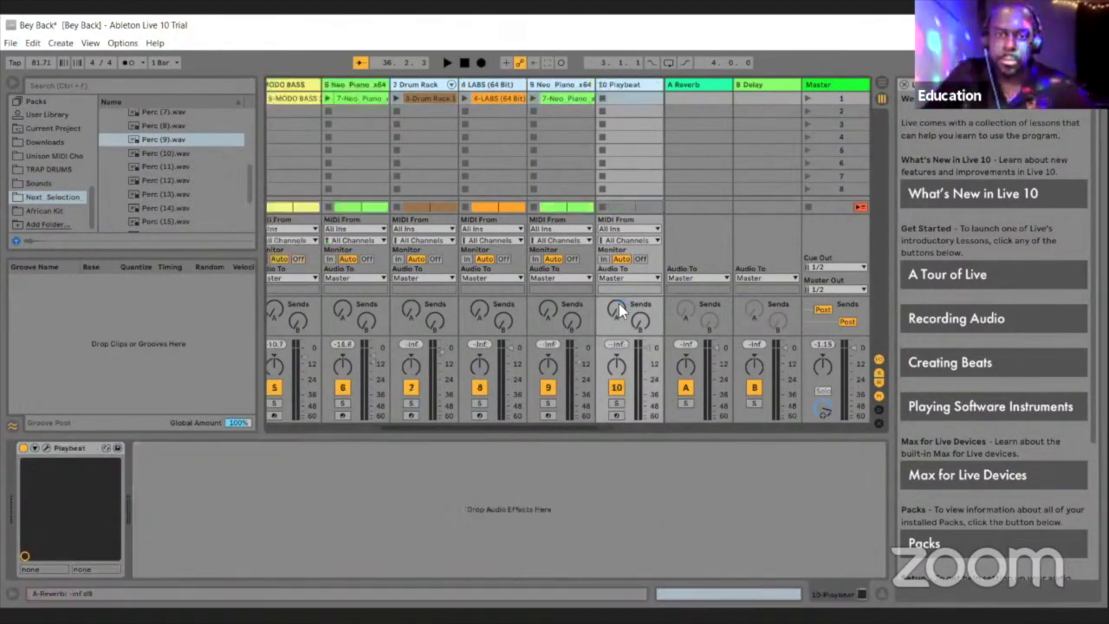
pyautogui.hotkey('ctrl', 'z')
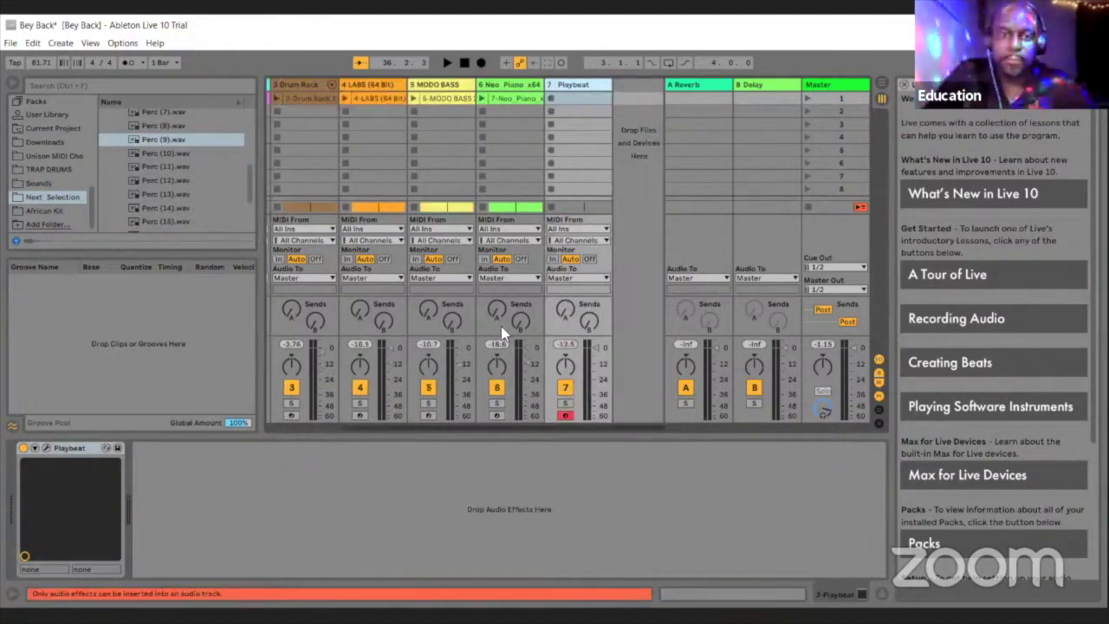
pyautogui.moveTo(516, 429); pyautogui.dragTo(385, 440)
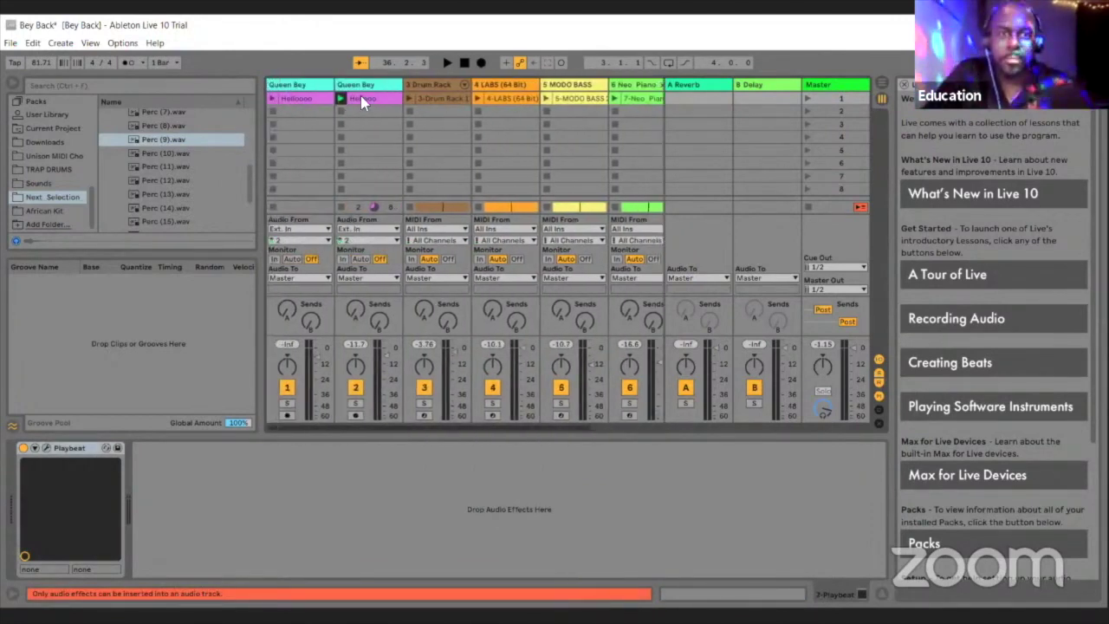
pyautogui.click(437, 84)
pyautogui.click(501, 80)
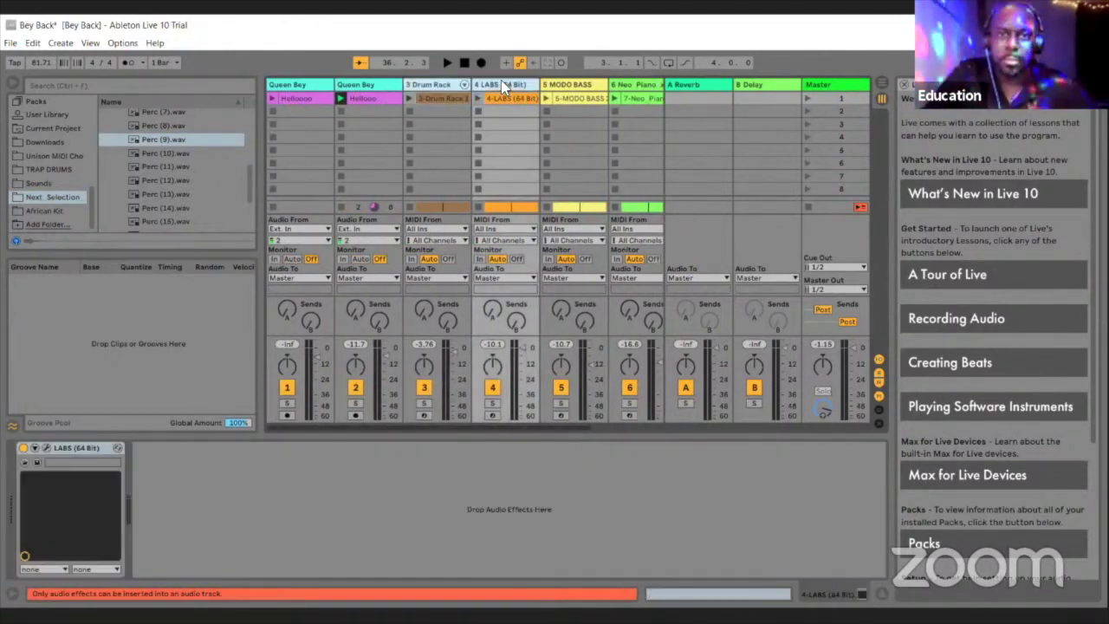
pyautogui.click(623, 84)
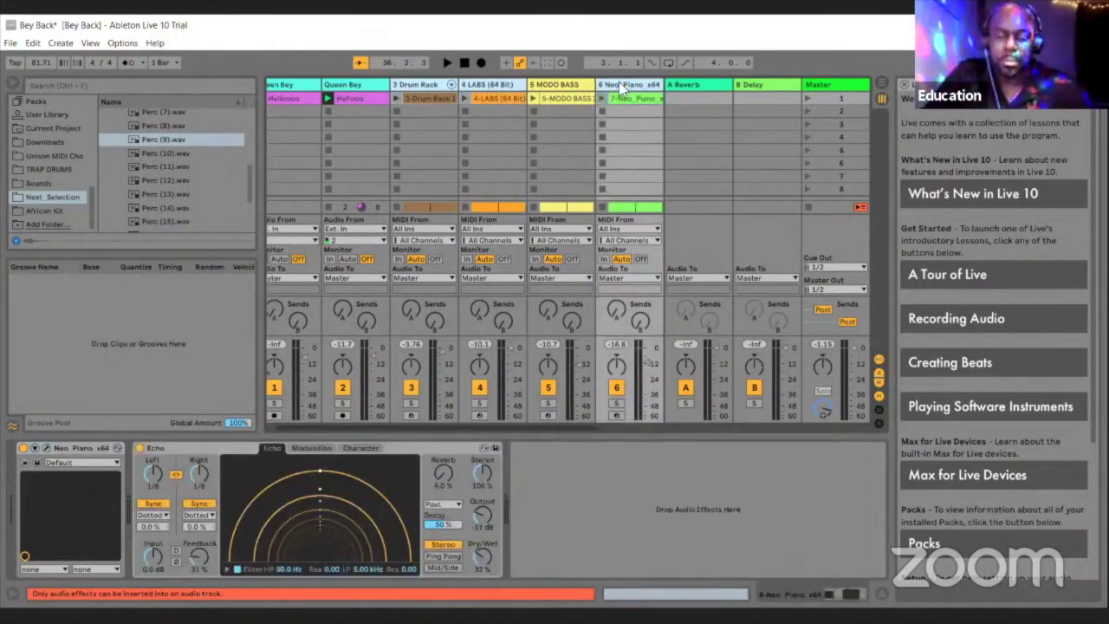
pyautogui.hscroll(3, 617, 82)
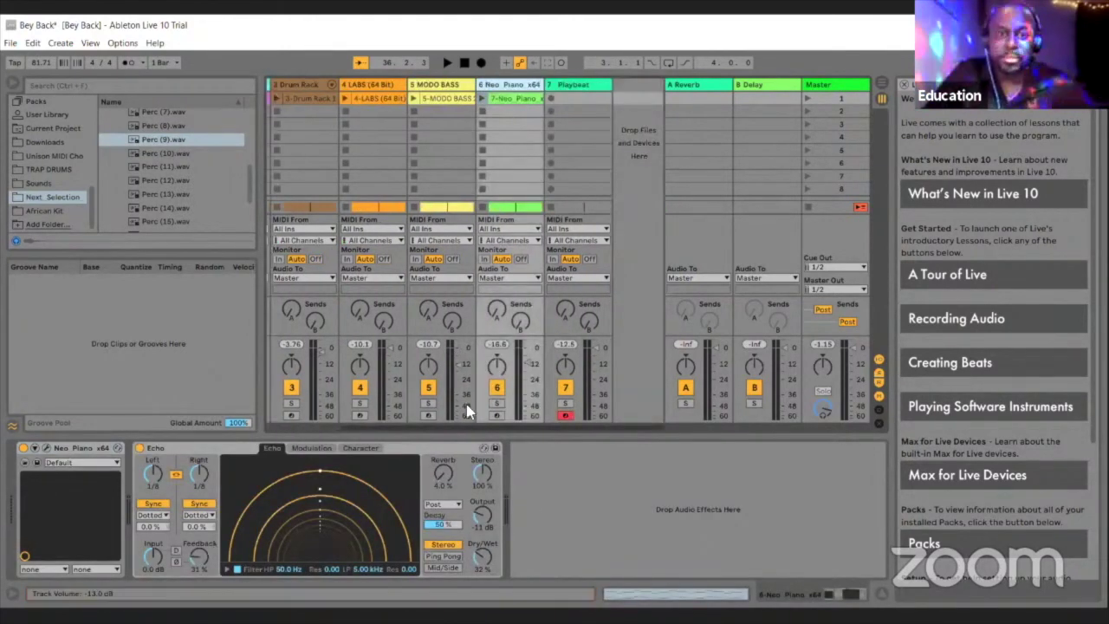
pyautogui.moveTo(465, 428); pyautogui.dragTo(397, 412)
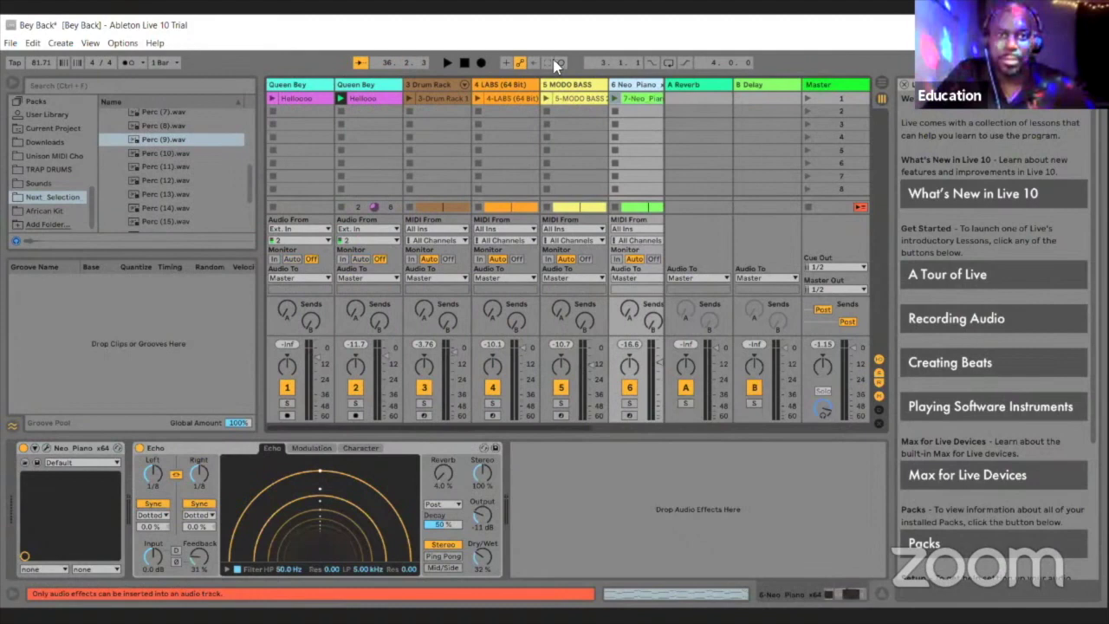
# Select the Drum Rack, LABS and Neo Piano tracks together, solo all three, and start playback
pyautogui.click(510, 86)
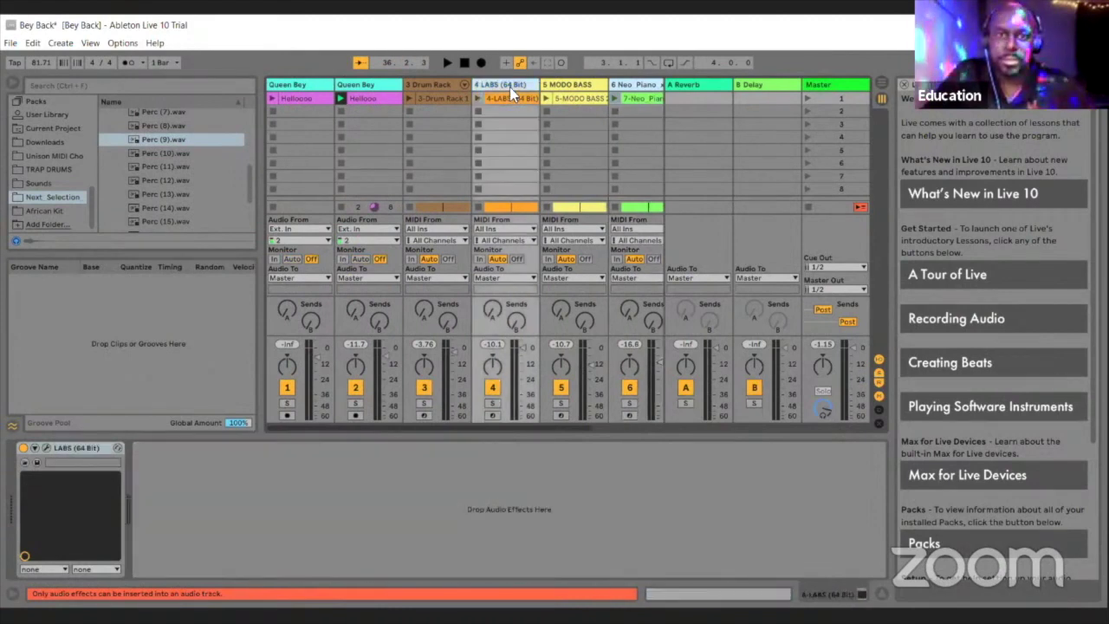
pyautogui.click(436, 83)
pyautogui.click(425, 404)
pyautogui.press('space')
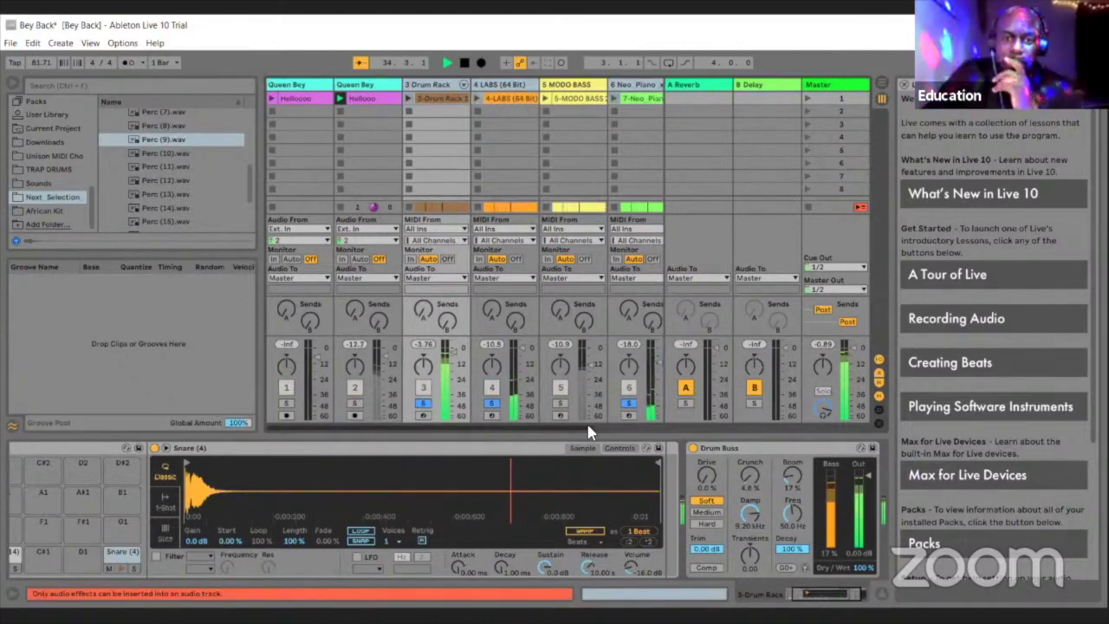
# Bring the MODO BASS track into the solo with Drum Rack, LABS and Neo Piano, audition the mix, and stop playback
pyautogui.hscroll(1, 589, 433)
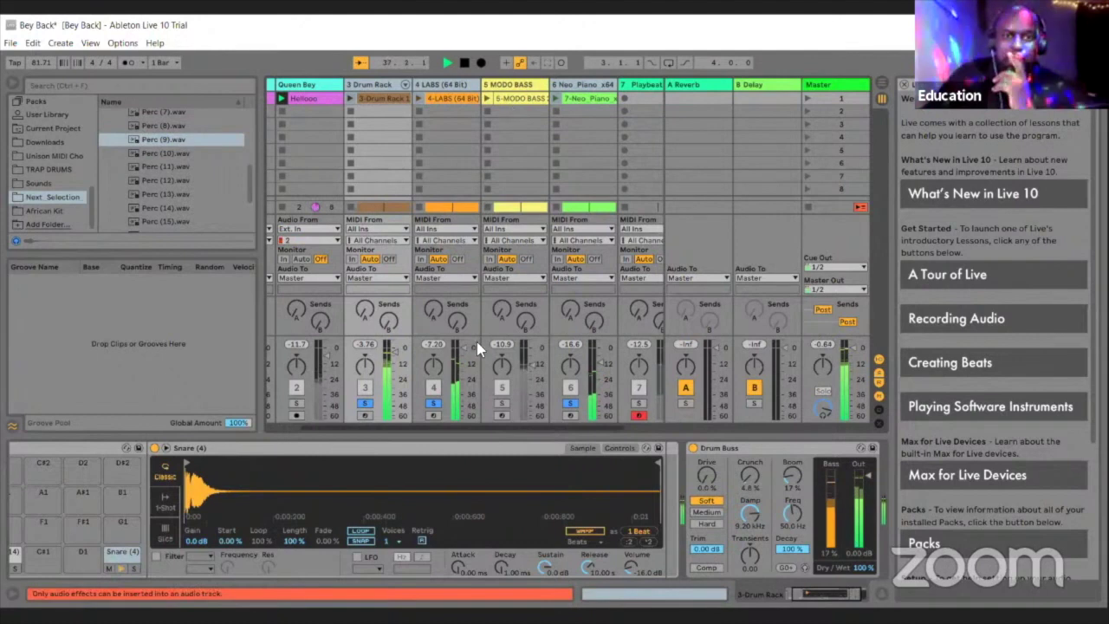
pyautogui.click(510, 84)
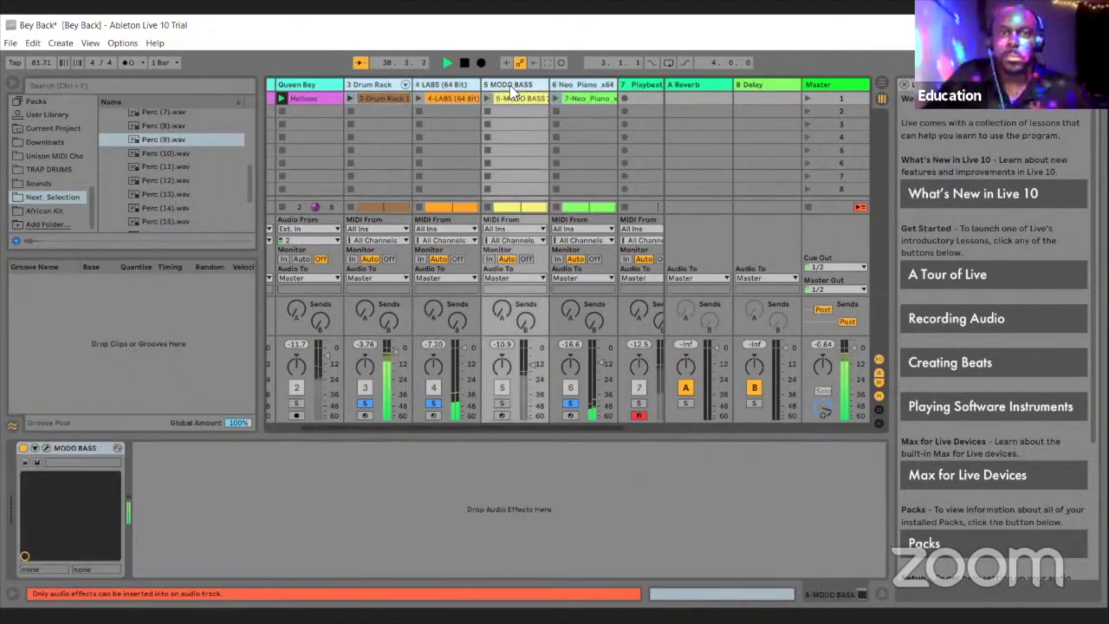
pyautogui.click(503, 404)
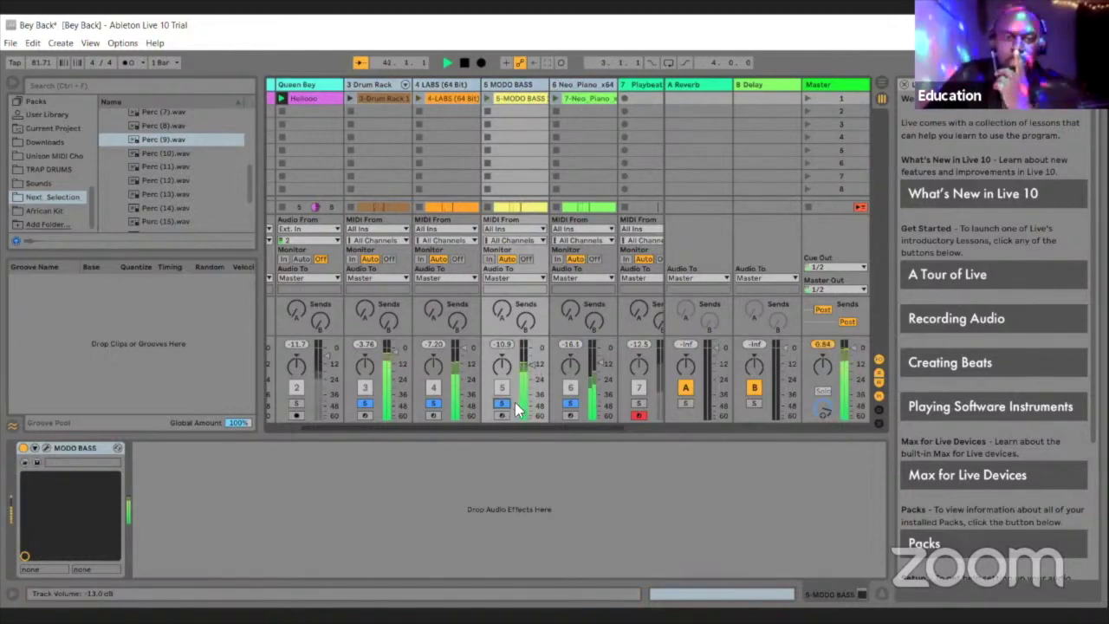
pyautogui.moveTo(508, 427); pyautogui.dragTo(521, 427)
pyautogui.press('space')
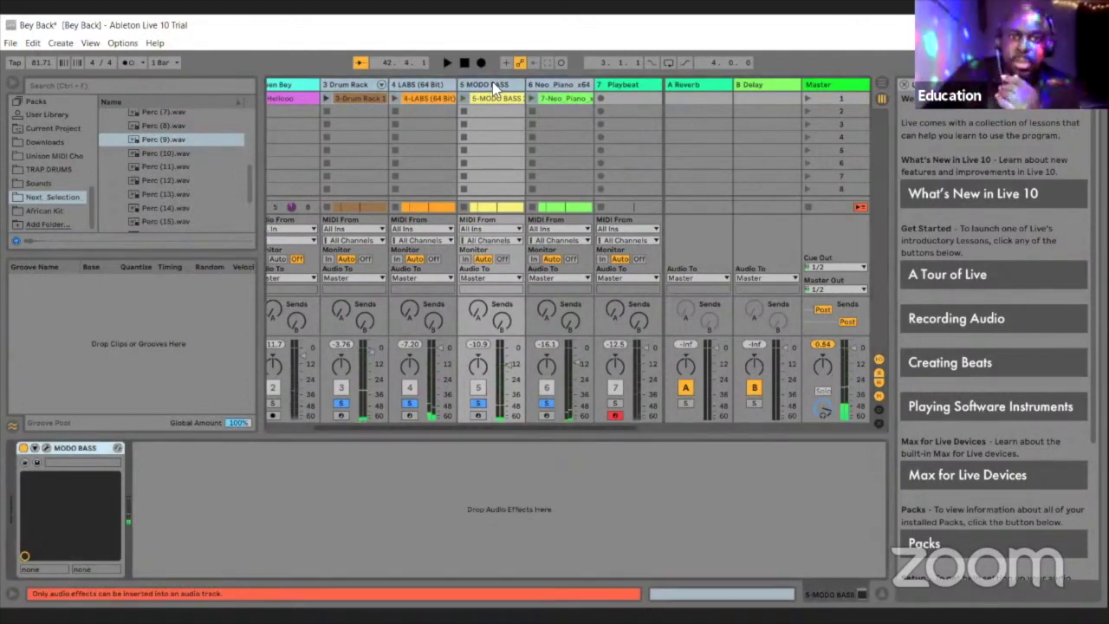
# Examine the MODO BASS instrument's model, electronics, amp and effects, and strings settings
pyautogui.click(496, 136)
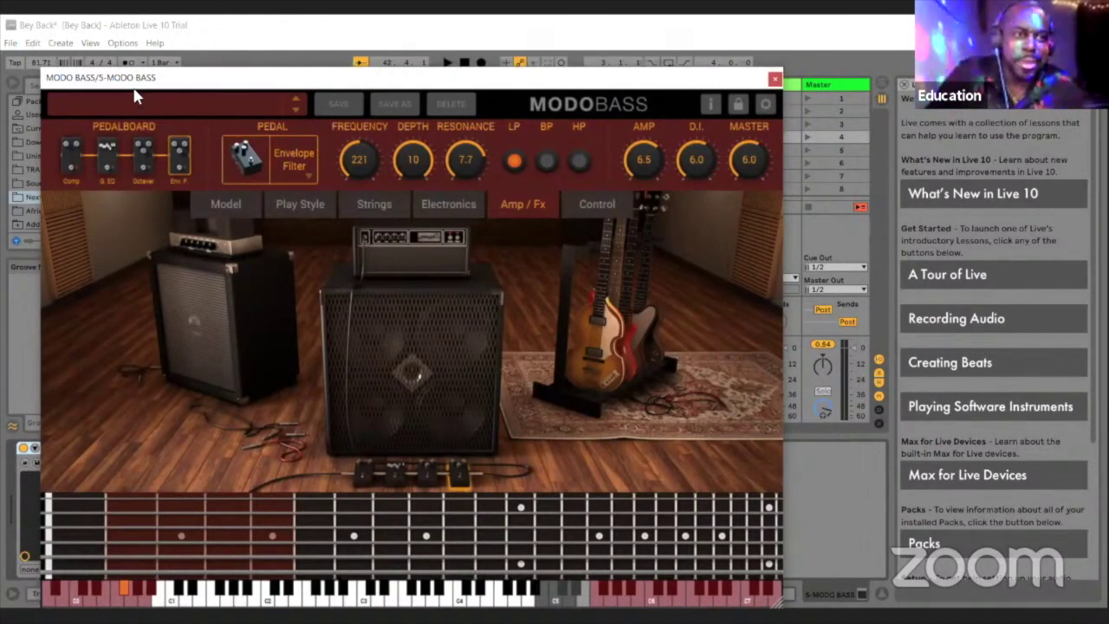
pyautogui.click(227, 204)
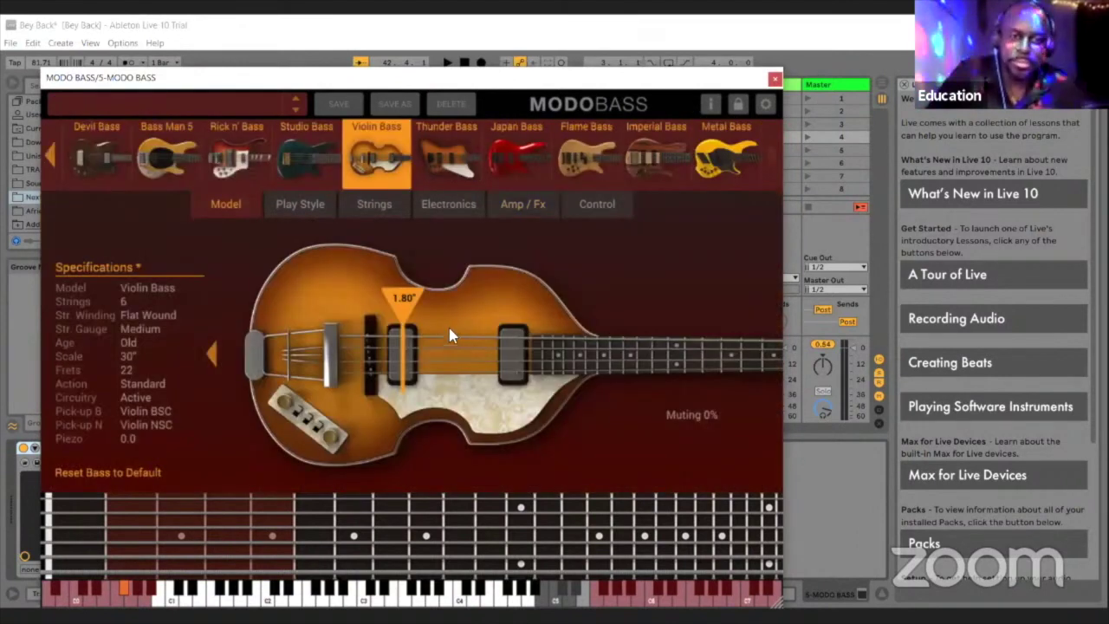
pyautogui.click(450, 207)
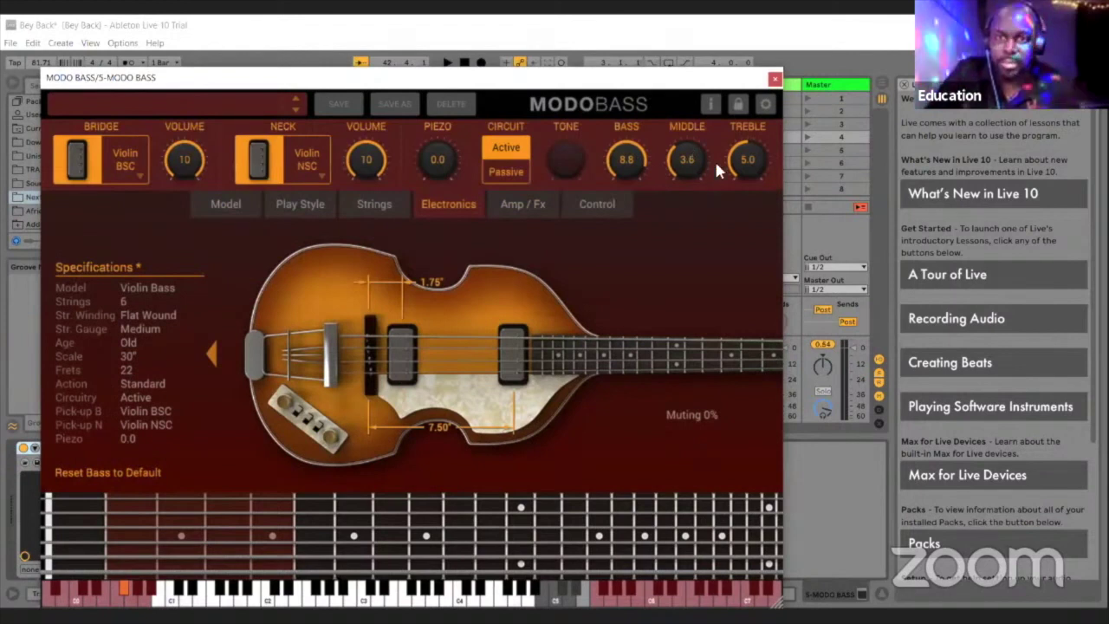
pyautogui.click(521, 206)
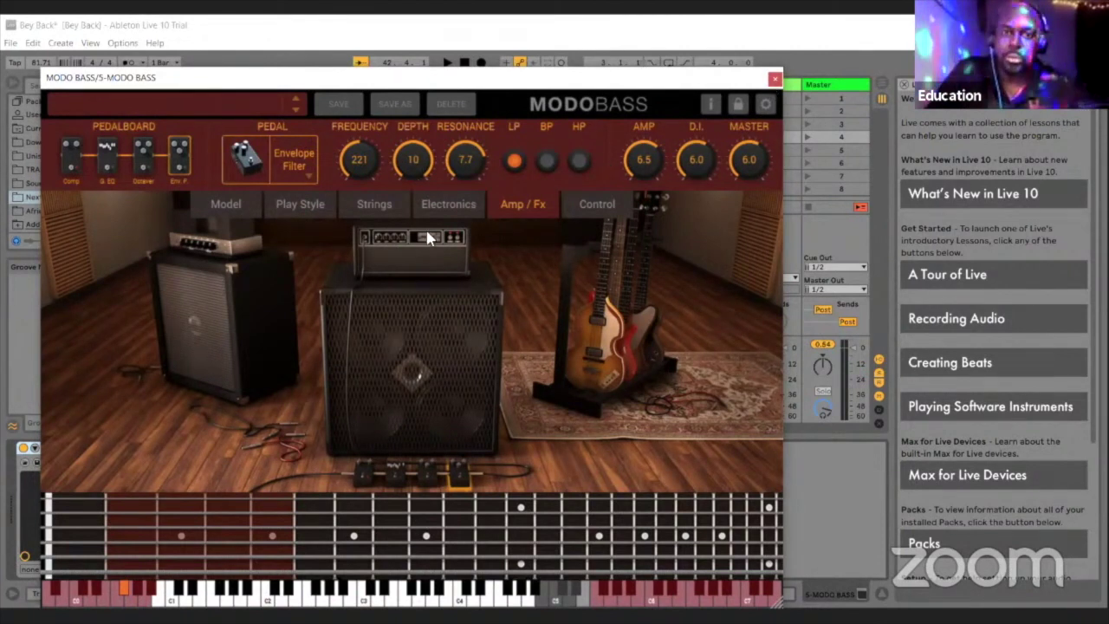
pyautogui.click(376, 206)
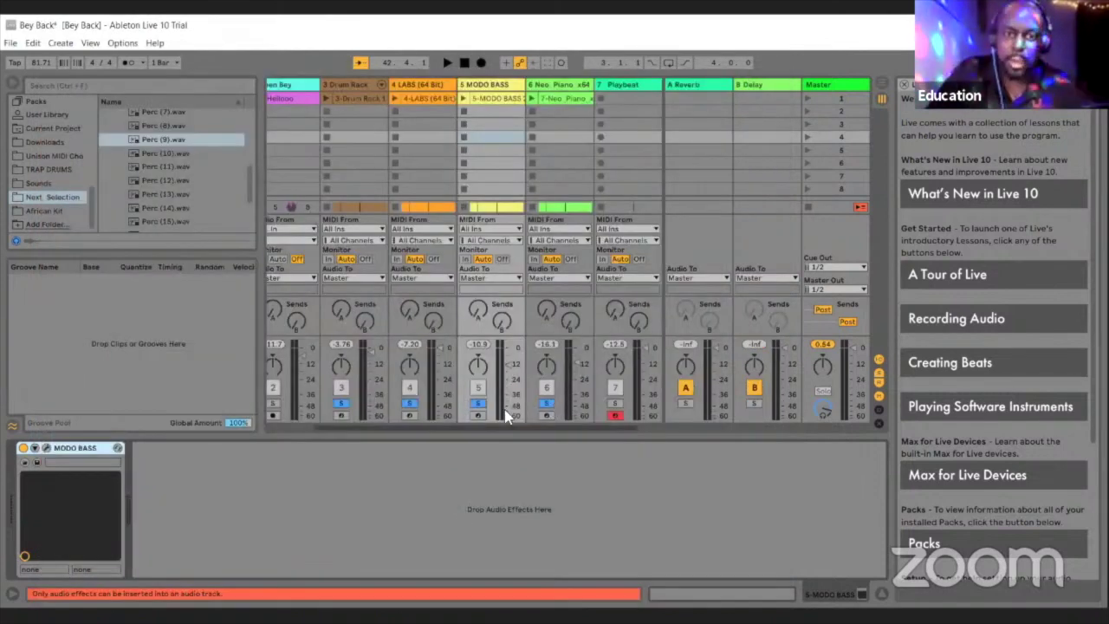
# Audition the MODO BASS and Playbeat tracks each on its own, and clear the solo to hear all tracks together
pyautogui.click(477, 403)
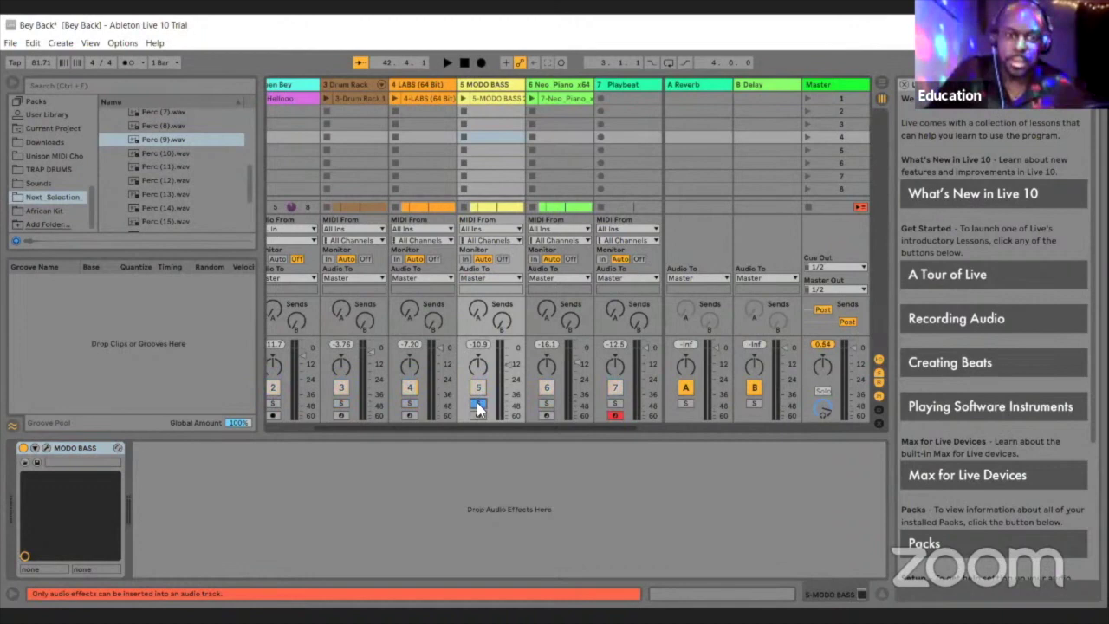
pyautogui.press('space')
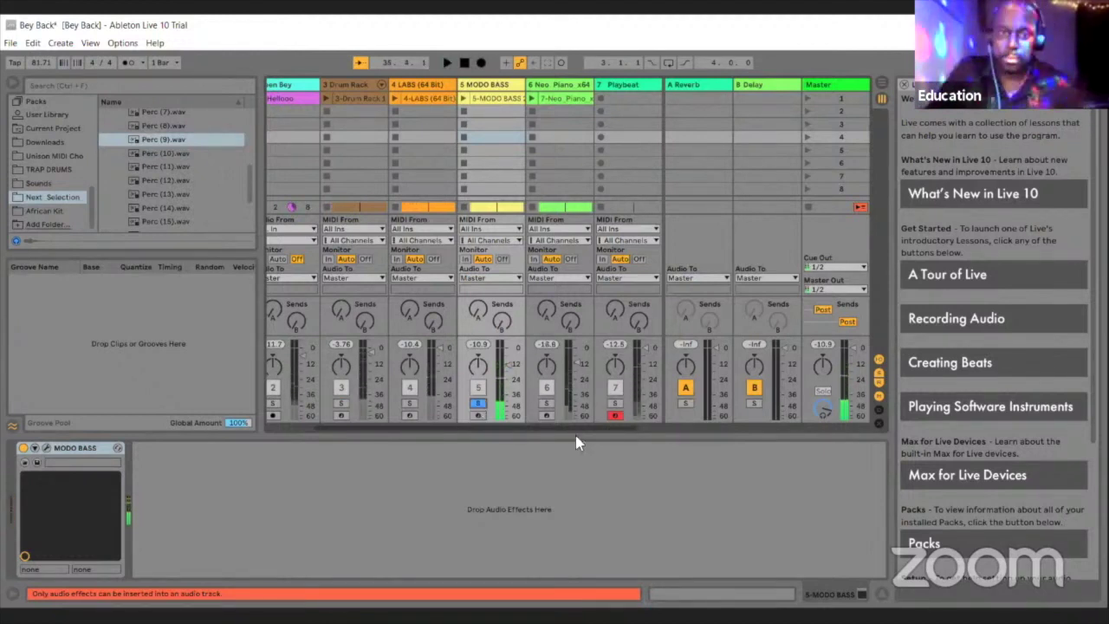
pyautogui.moveTo(554, 428); pyautogui.dragTo(564, 426)
pyautogui.click(566, 403)
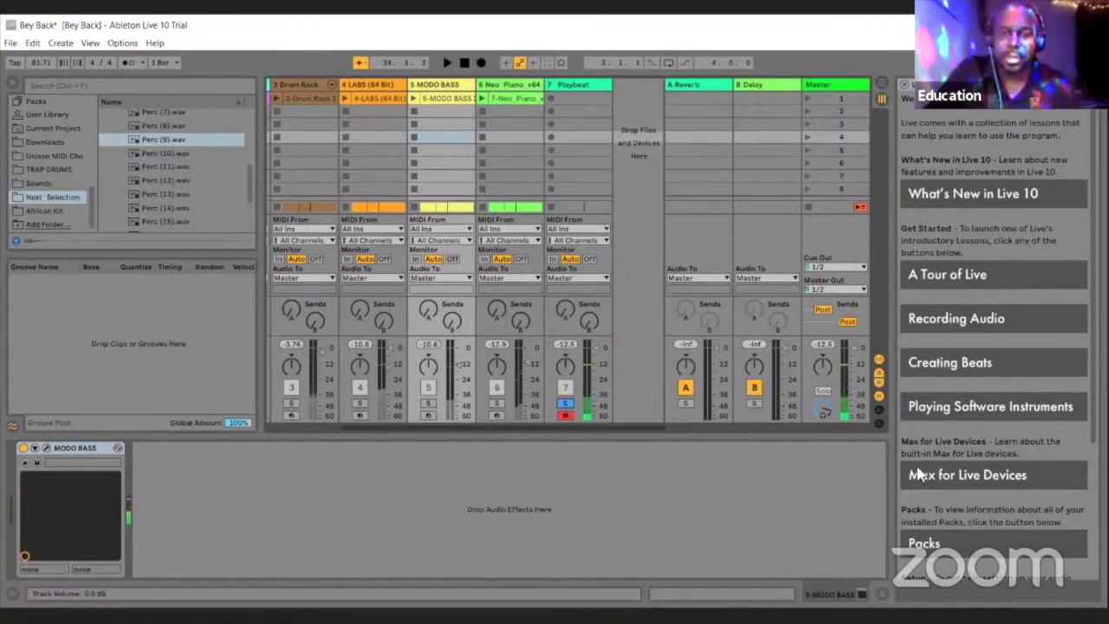
pyautogui.click(565, 403)
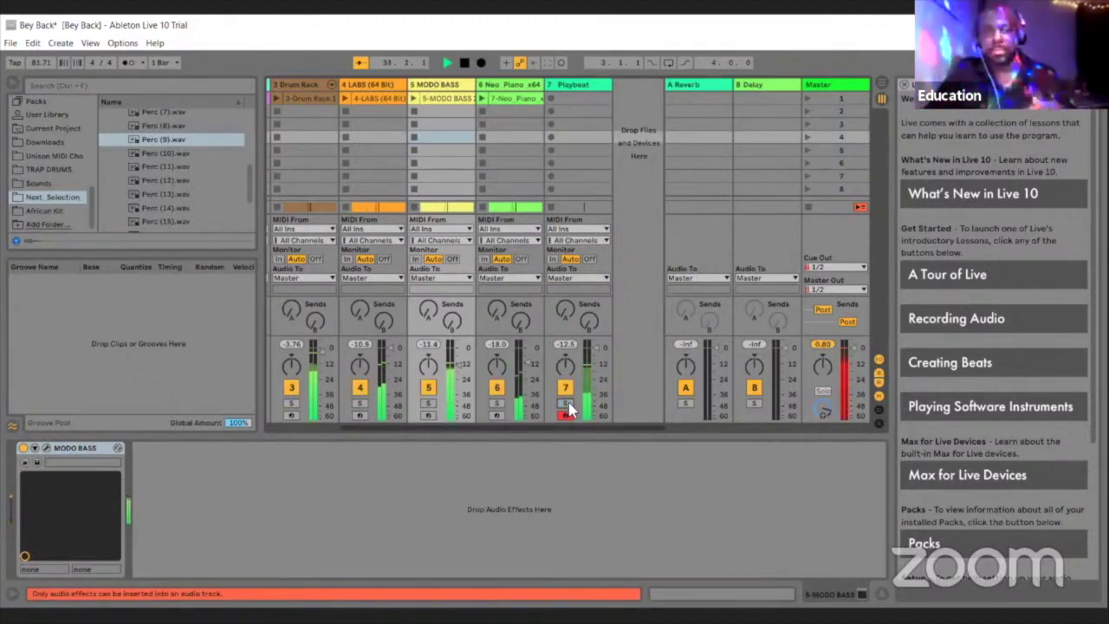